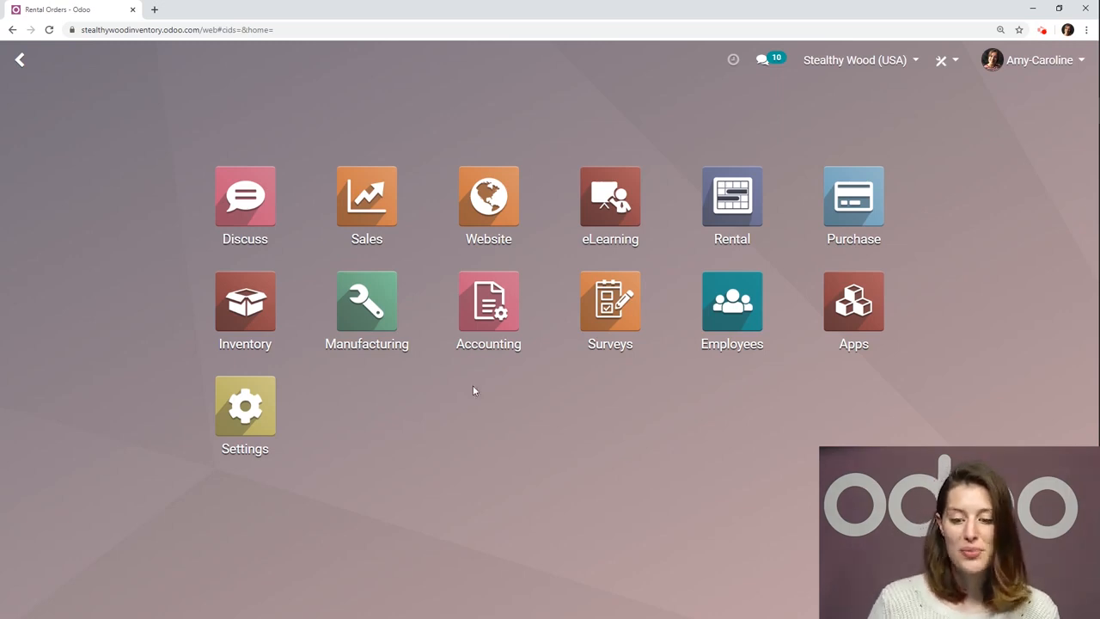
Open the Conference Table from the Rental app's products for editing and check its Can be Rented option.
{"action": "left_click", "coordinate": [760, 211]}
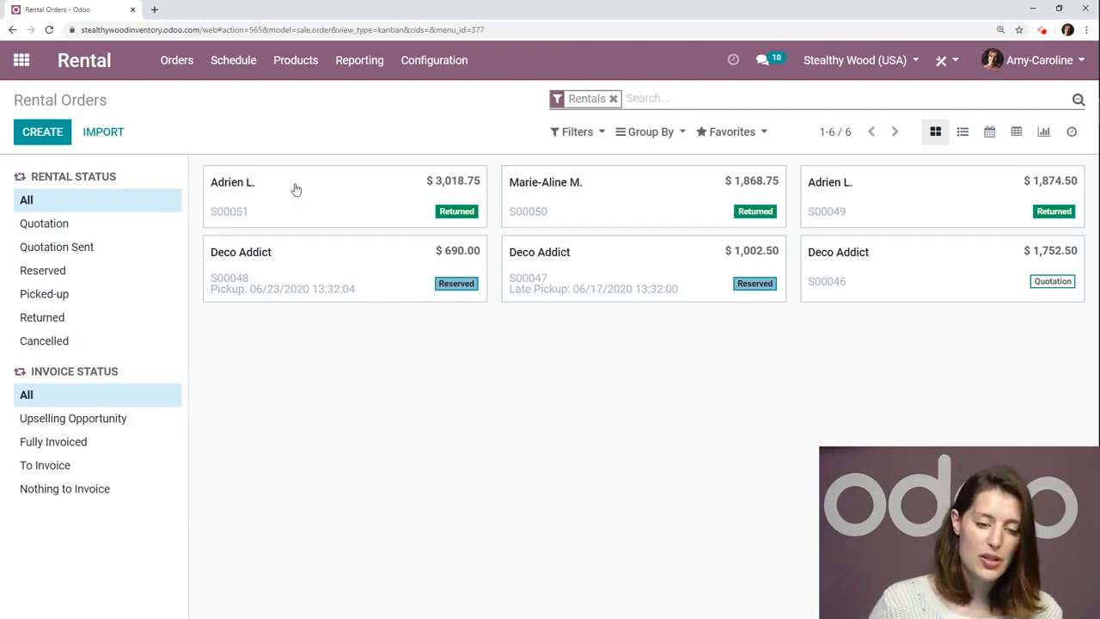
{"action": "left_click", "coordinate": [302, 76]}
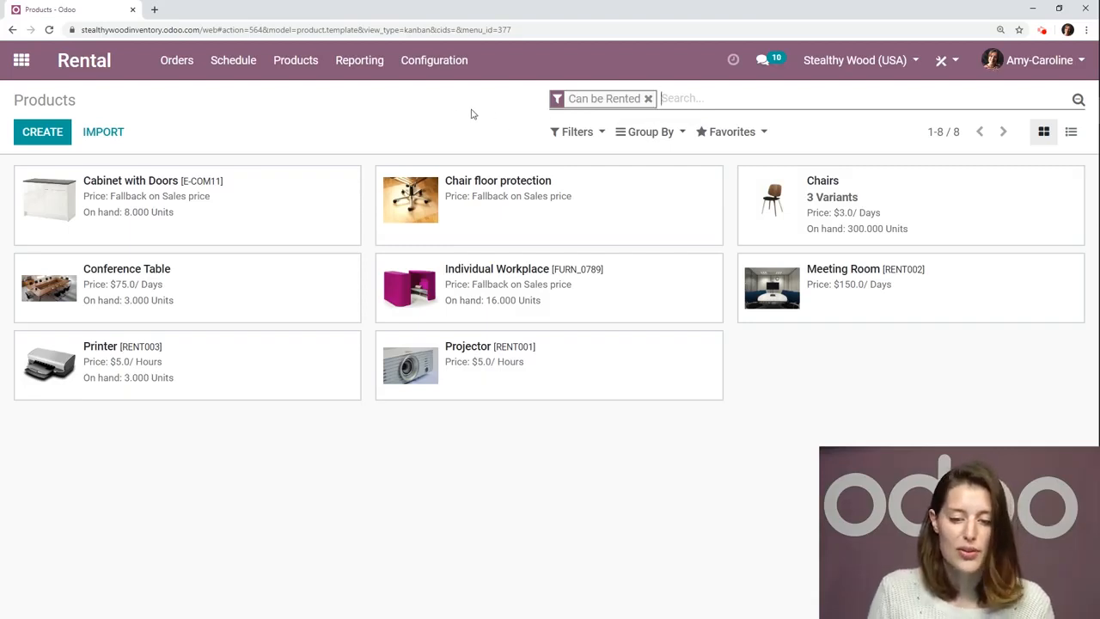
{"action": "left_click", "coordinate": [237, 277]}
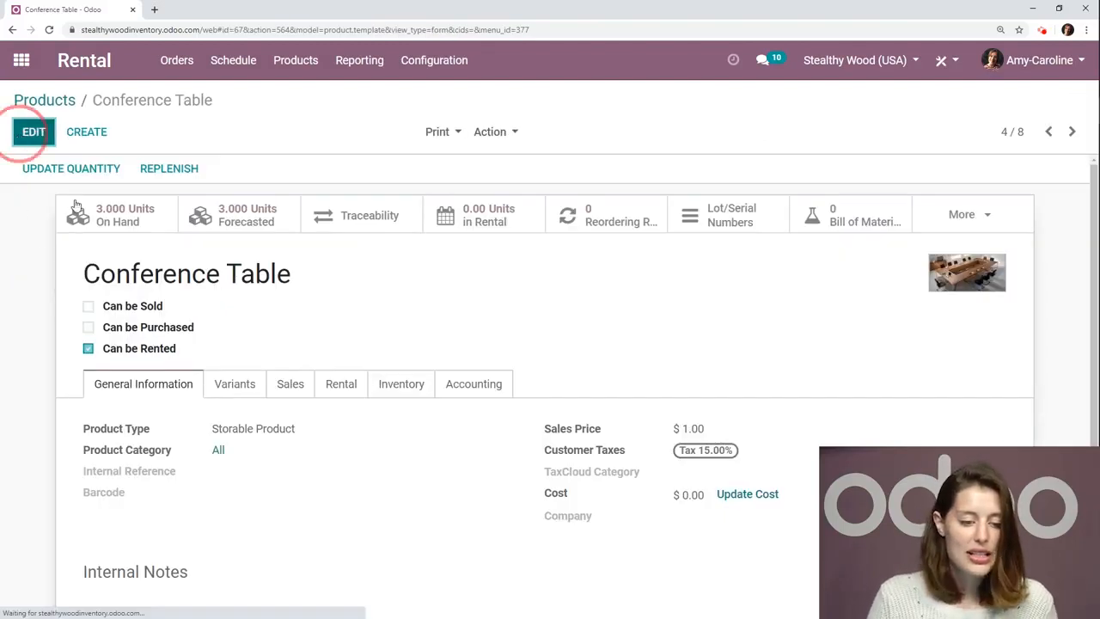
{"action": "left_click", "coordinate": [34, 135]}
{"action": "scroll", "coordinate": [233, 344], "scroll_direction": "down", "scroll_amount": 1}
{"action": "left_click_drag", "start_coordinate": [183, 315], "coordinate": [110, 315]}
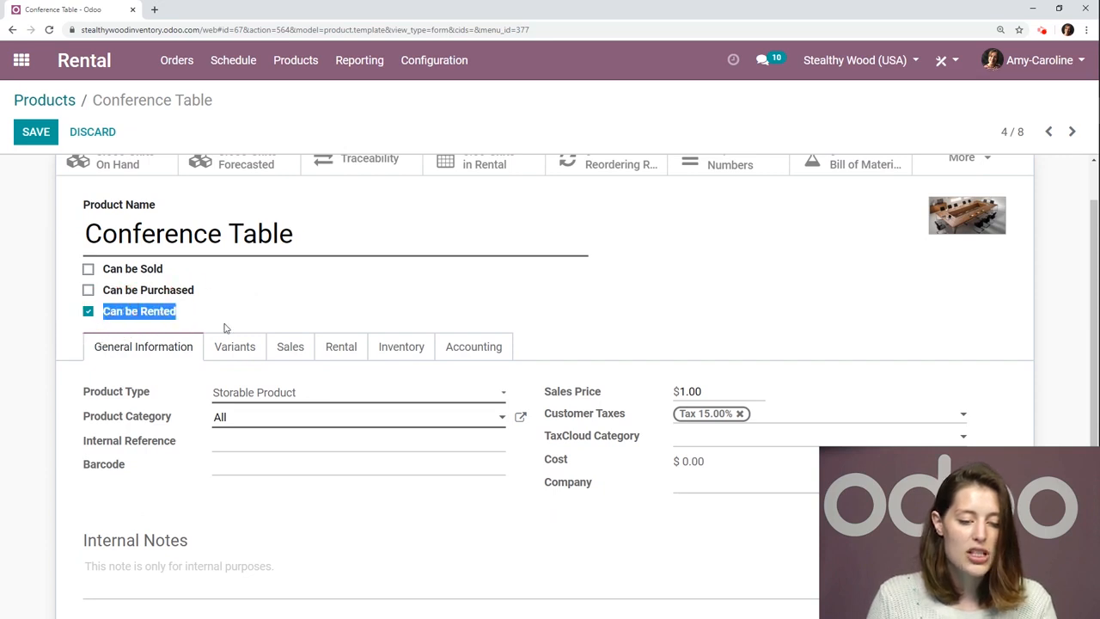
{"action": "left_click", "coordinate": [271, 323]}
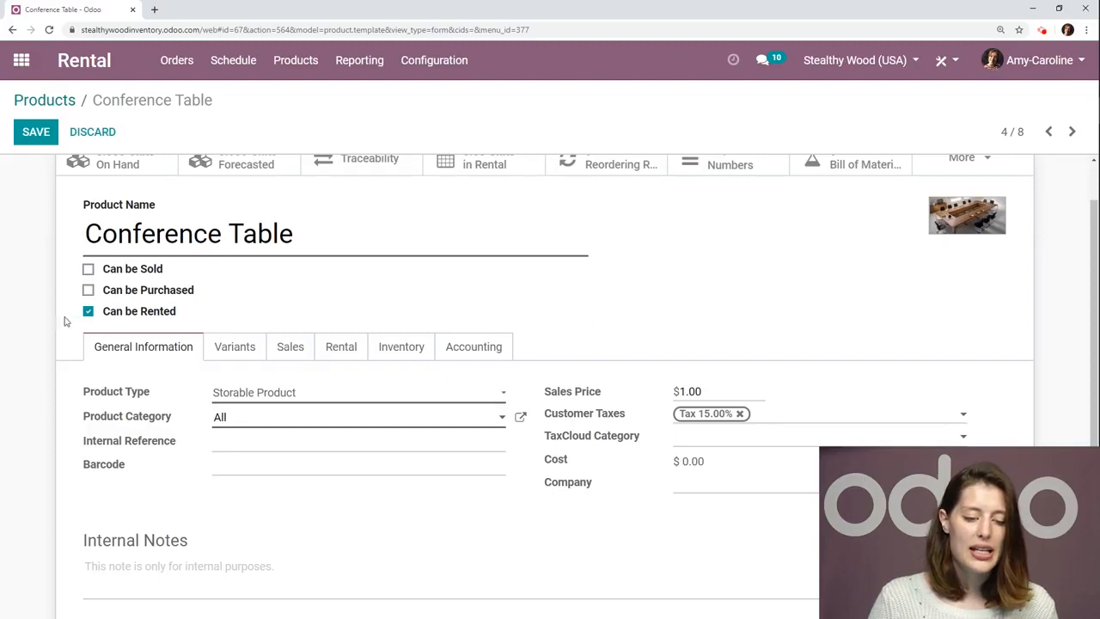
Review the Conference Table's rental pricing and its duration unit choices, and save the product.
{"action": "left_click", "coordinate": [348, 356]}
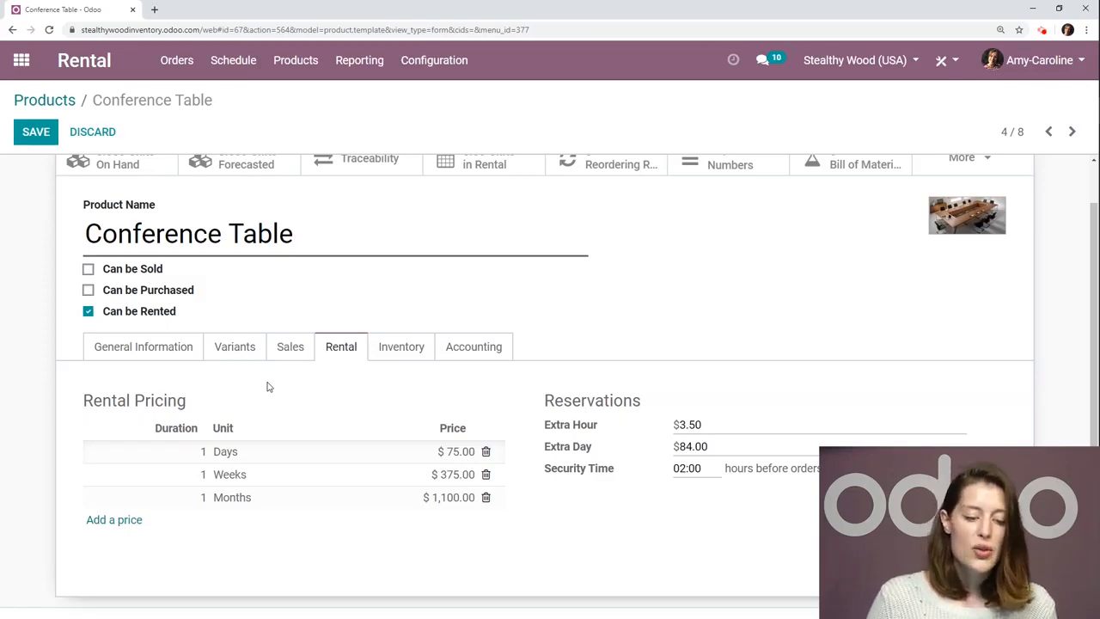
{"action": "scroll", "coordinate": [267, 387], "scroll_direction": "down", "scroll_amount": 1}
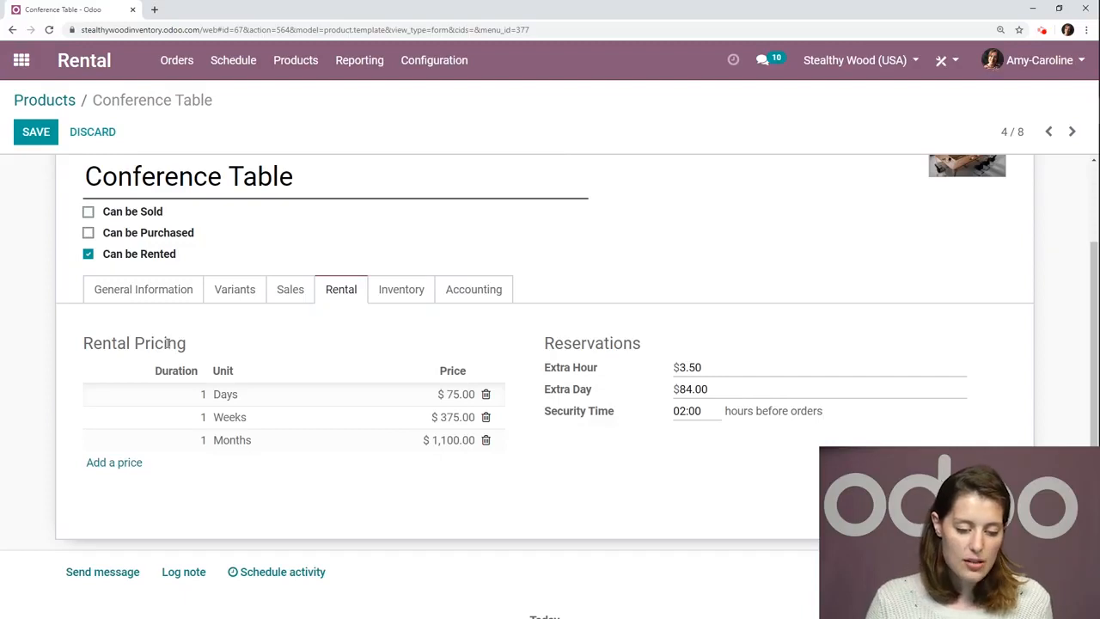
{"action": "left_click", "coordinate": [233, 399]}
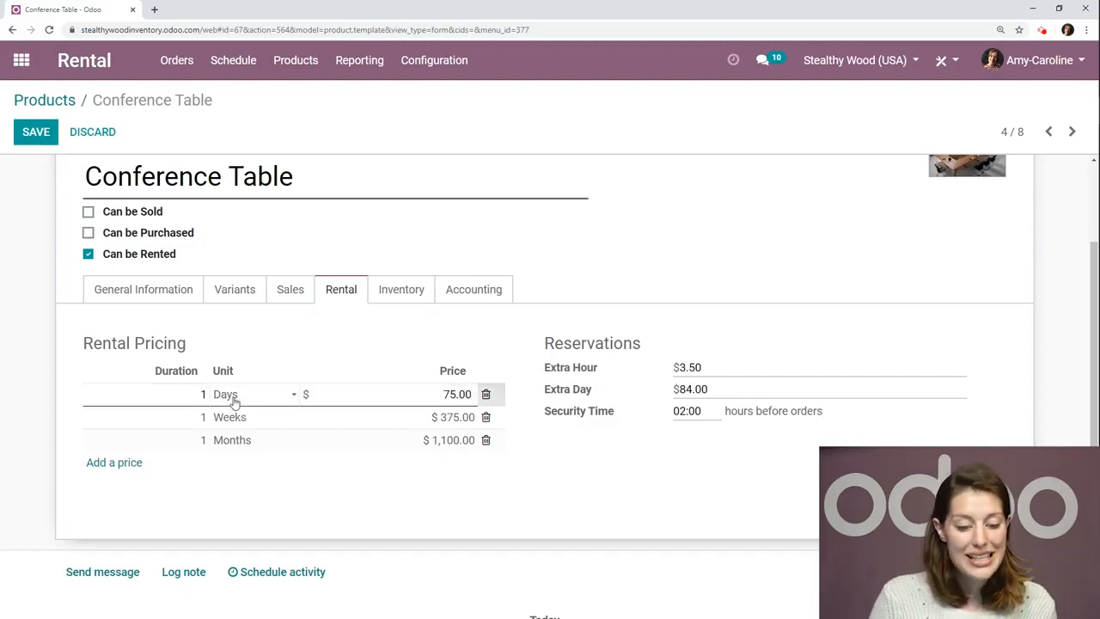
{"action": "left_click", "coordinate": [249, 396]}
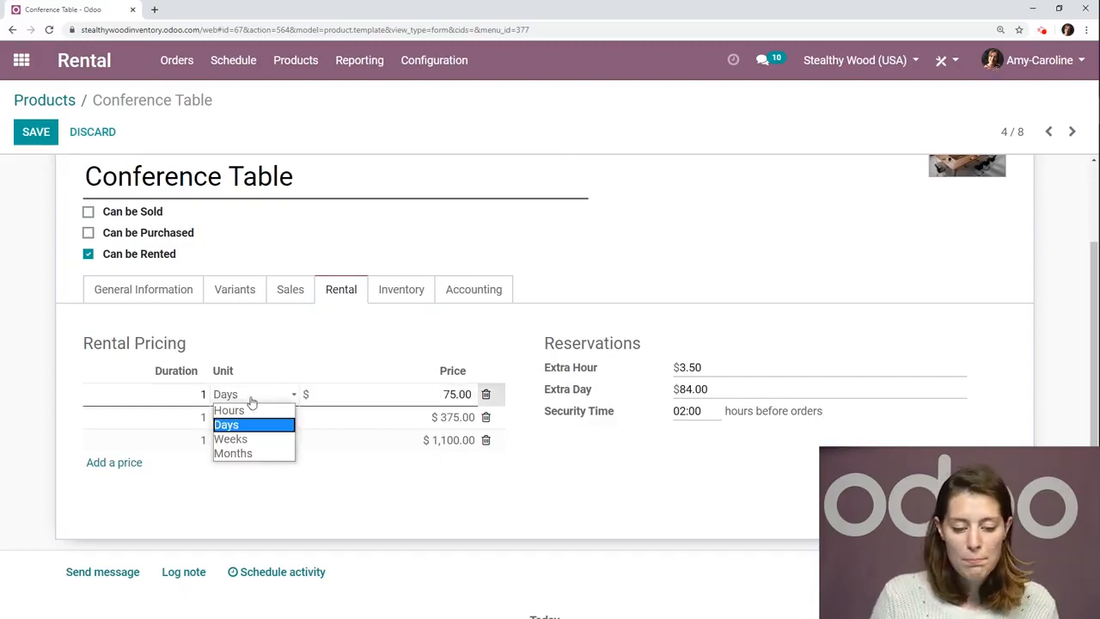
{"action": "left_click", "coordinate": [314, 343]}
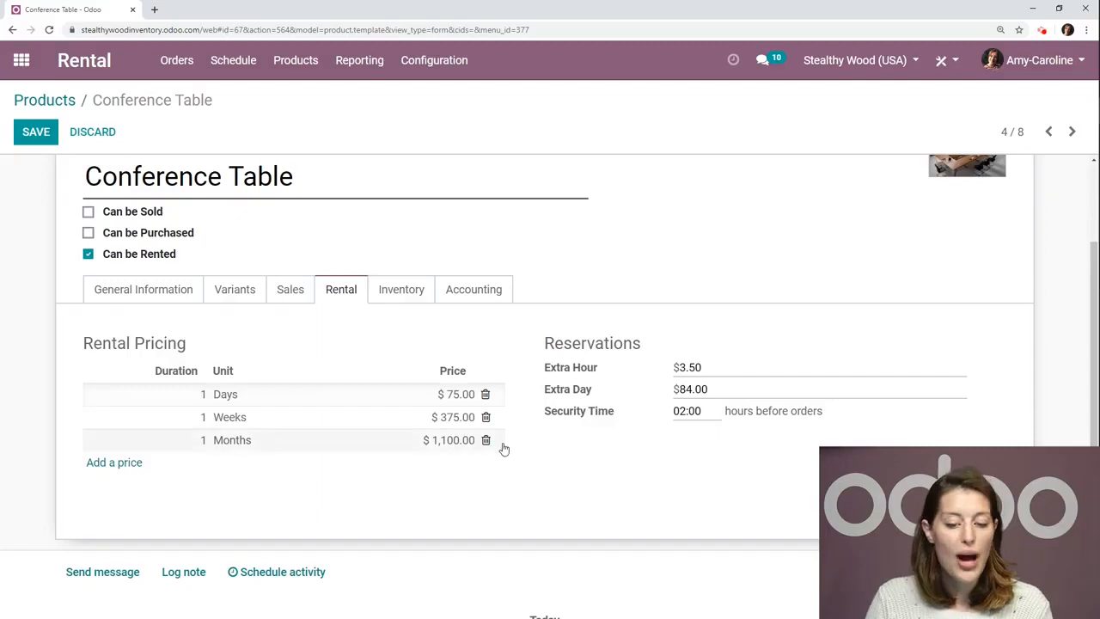
{"action": "scroll", "coordinate": [504, 447], "scroll_direction": "up", "scroll_amount": 2}
{"action": "left_click", "coordinate": [36, 131]}
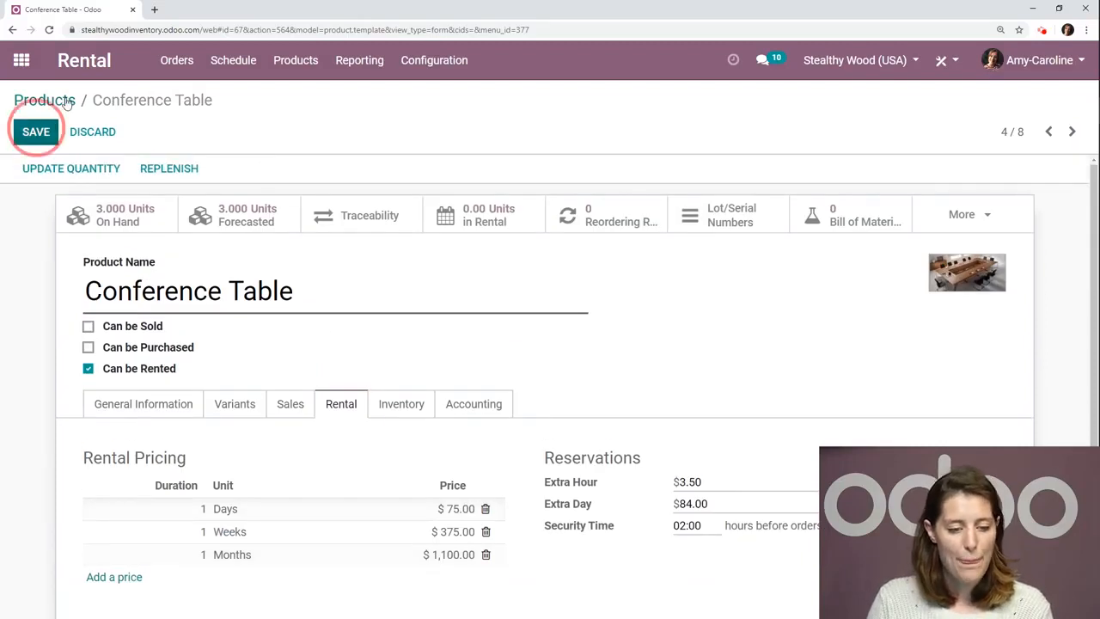
Open the Chairs product and examine its variants, optional products and rental pricing per variant.
{"action": "left_click", "coordinate": [45, 100]}
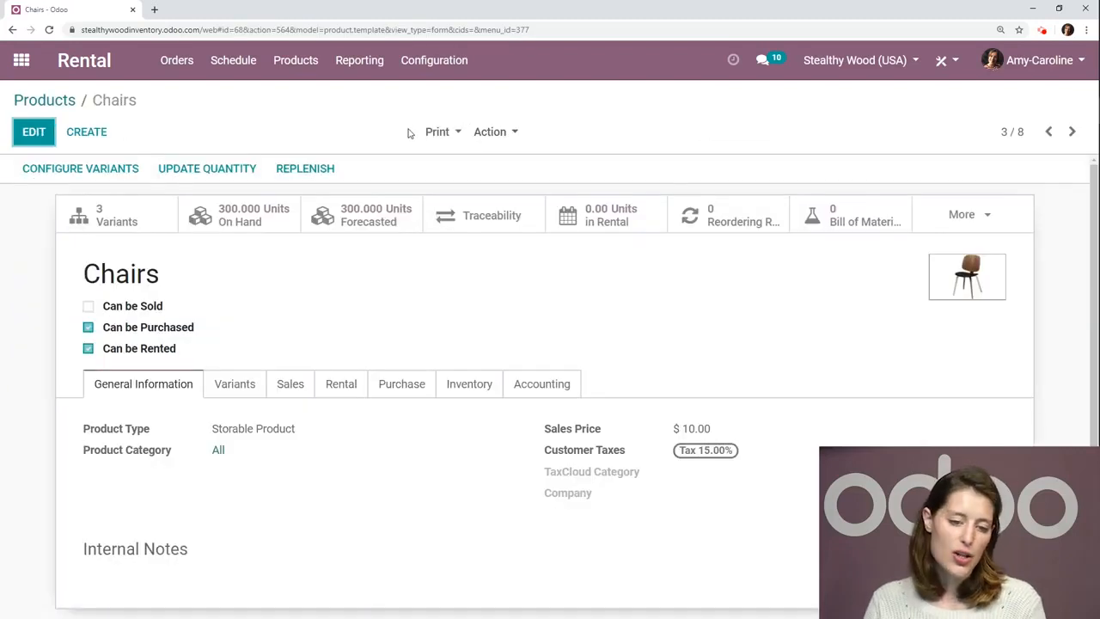
{"action": "scroll", "coordinate": [3, 288], "scroll_direction": "down", "scroll_amount": 1}
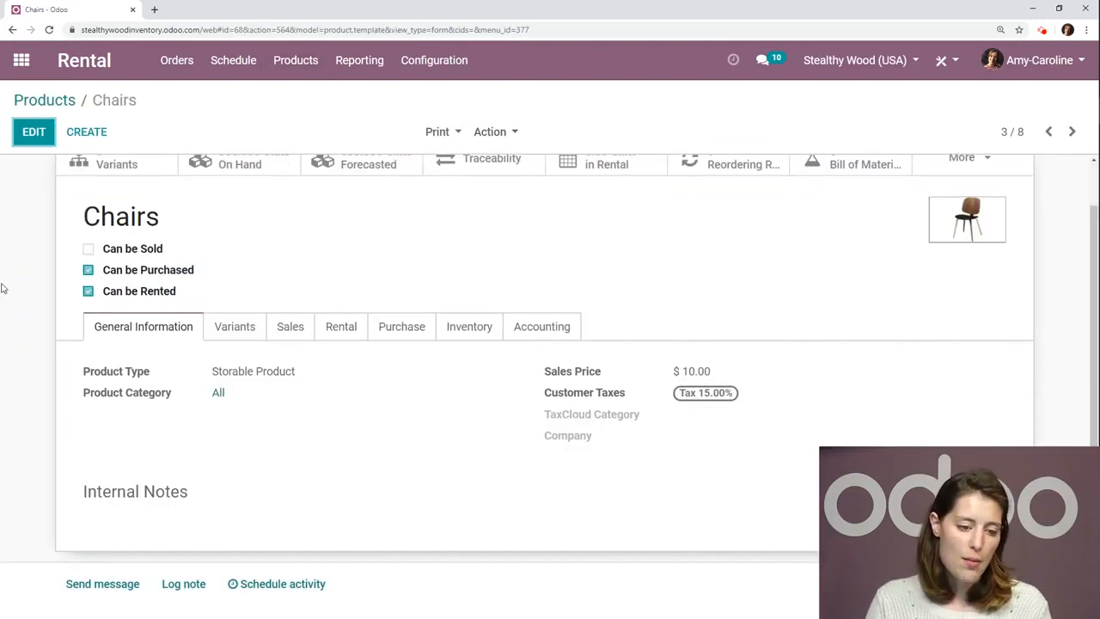
{"action": "left_click", "coordinate": [244, 328]}
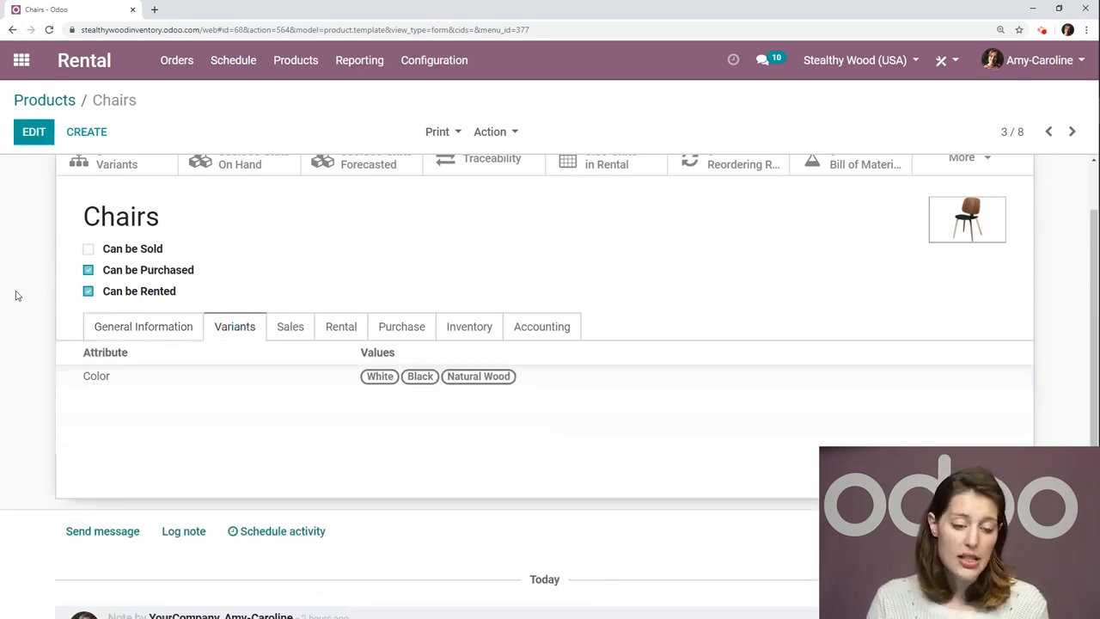
{"action": "scroll", "coordinate": [391, 277], "scroll_direction": "up", "scroll_amount": 1}
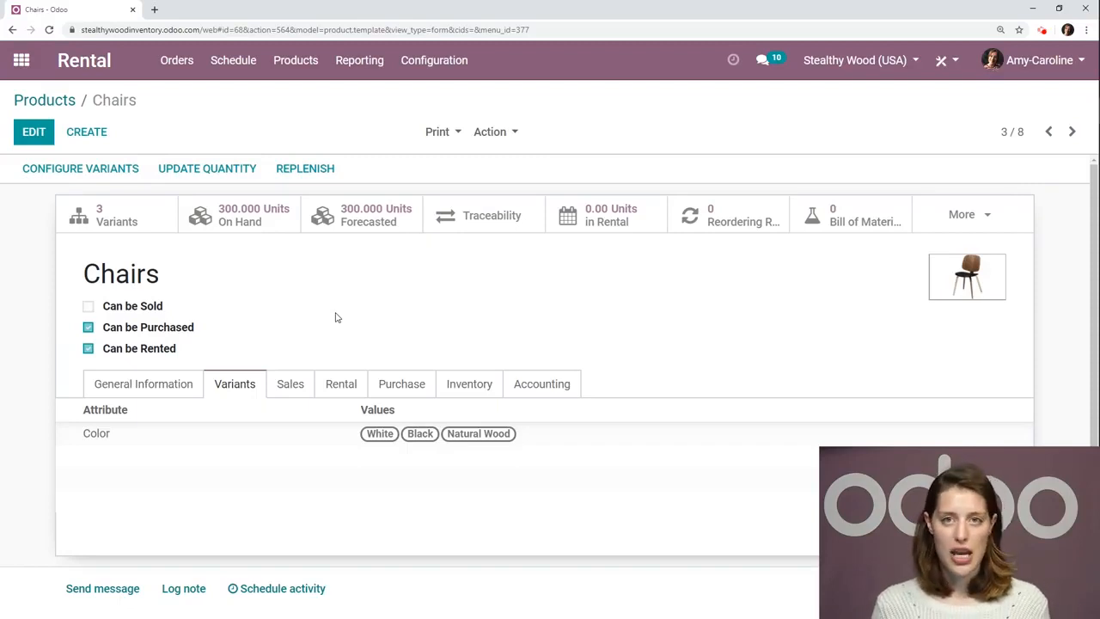
{"action": "left_click", "coordinate": [290, 384]}
{"action": "scroll", "coordinate": [413, 283], "scroll_direction": "down", "scroll_amount": 1}
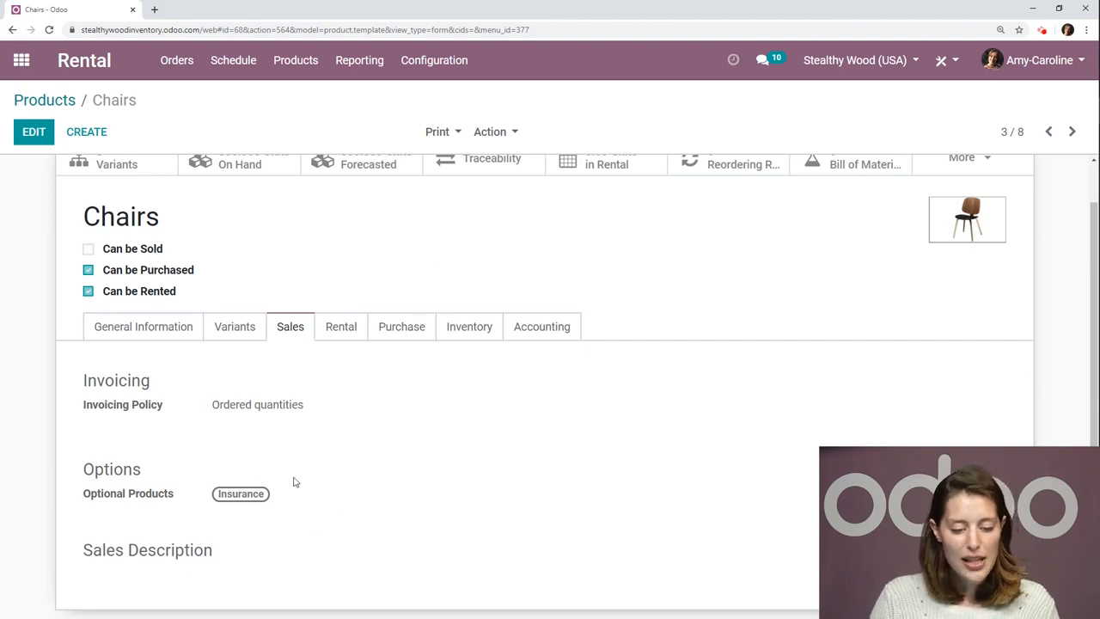
{"action": "left_click", "coordinate": [339, 331]}
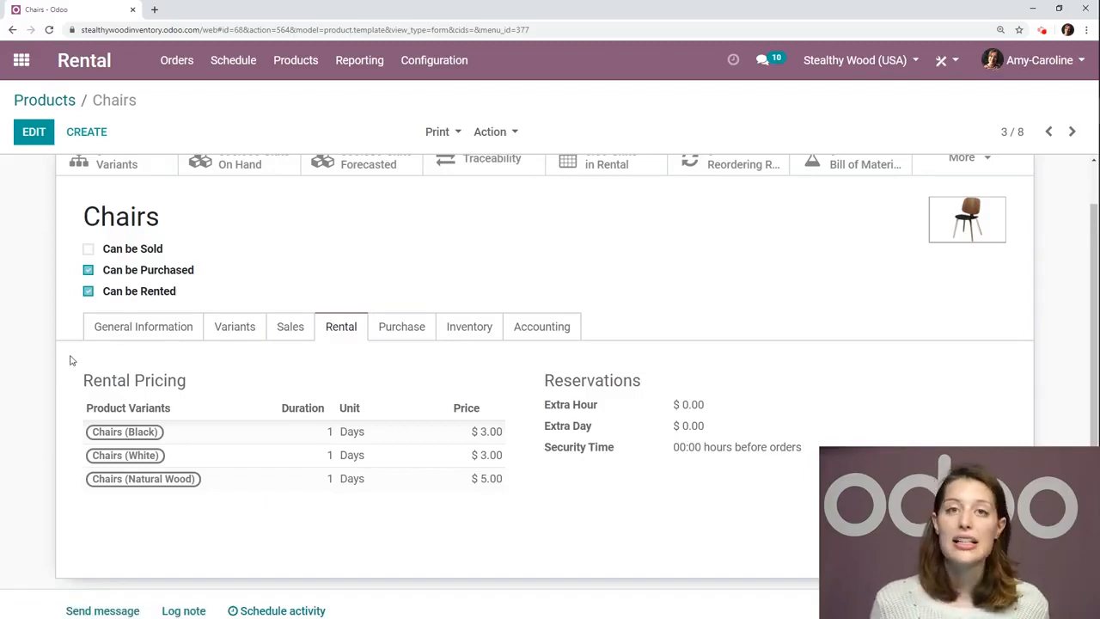
{"action": "left_click", "coordinate": [28, 134]}
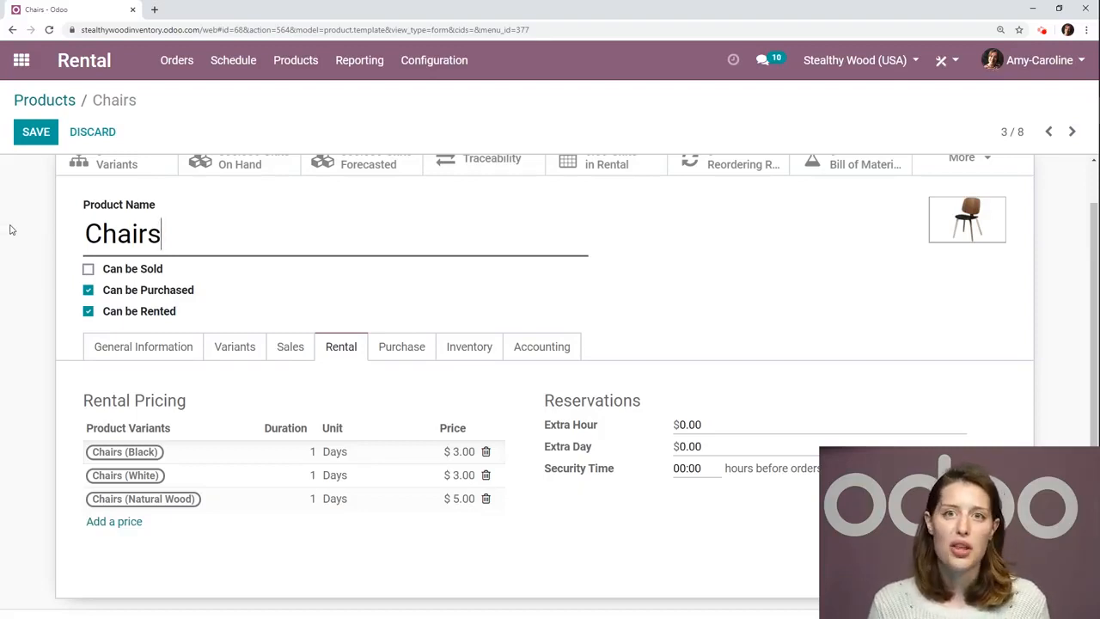
{"action": "left_click", "coordinate": [35, 132]}
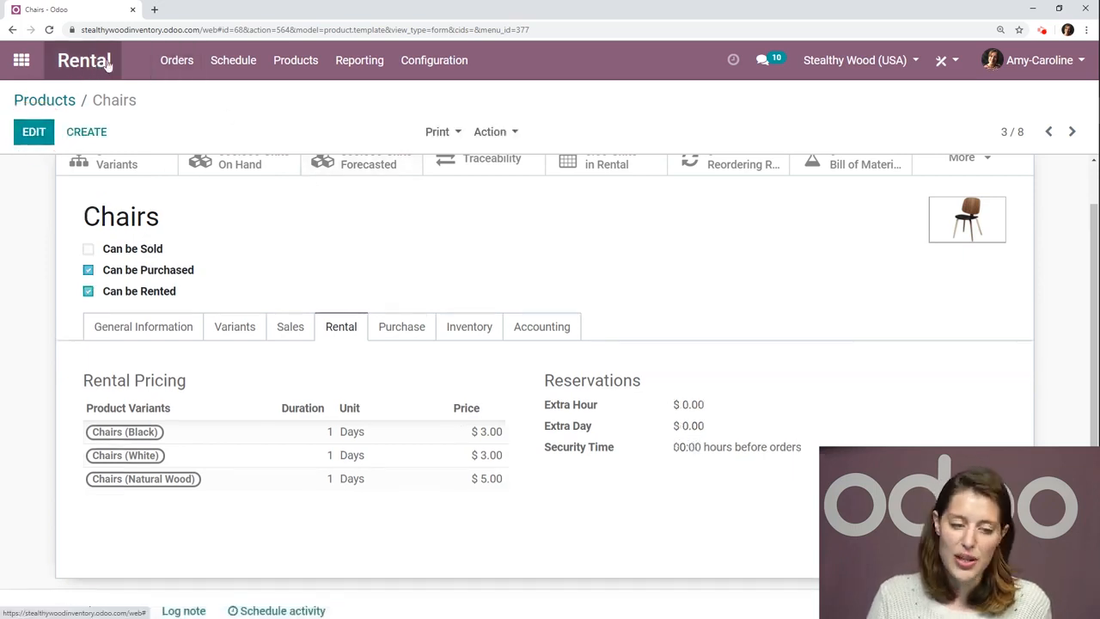
Create a new rental order and select the customer for it.
{"action": "left_click", "coordinate": [167, 61]}
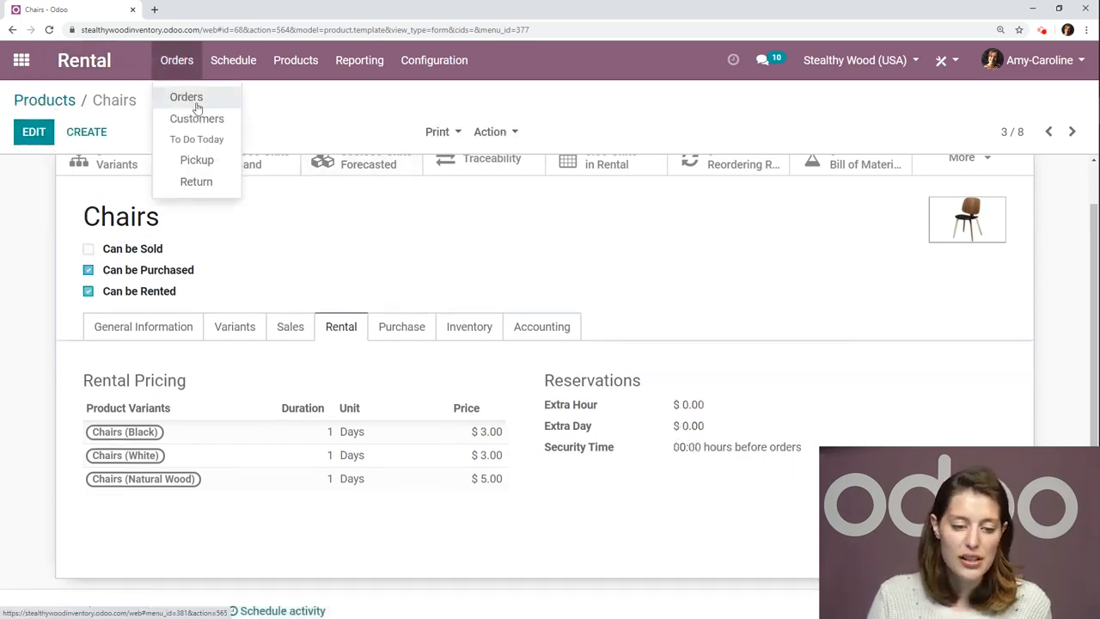
{"action": "left_click", "coordinate": [77, 67]}
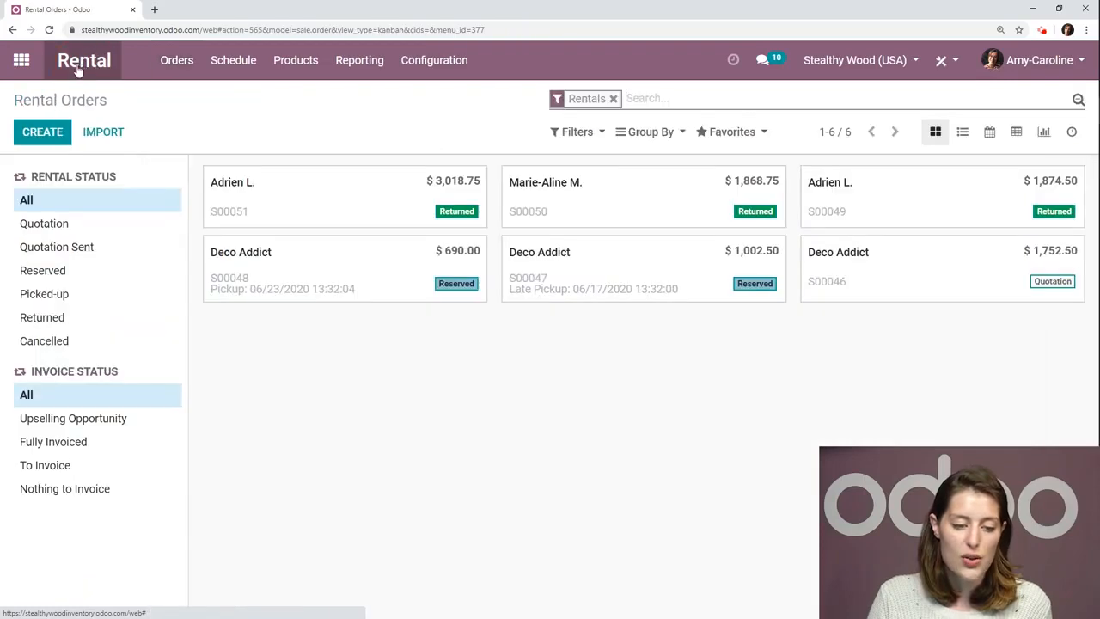
{"action": "left_click", "coordinate": [45, 133]}
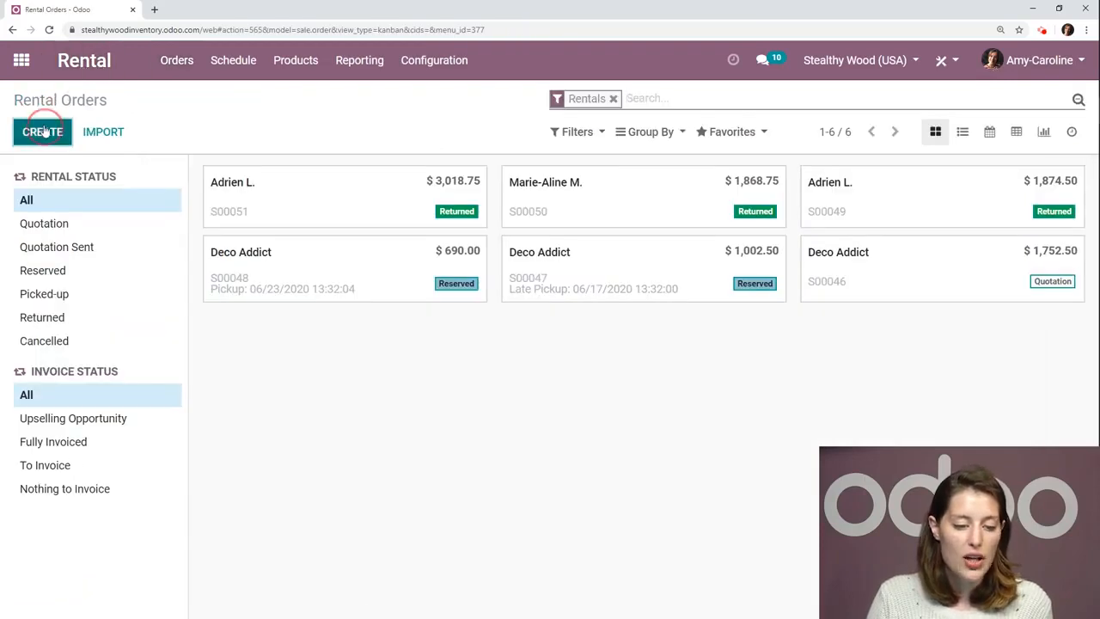
{"action": "left_click", "coordinate": [335, 324]}
{"action": "left_click", "coordinate": [283, 393]}
{"action": "scroll", "coordinate": [344, 241], "scroll_direction": "down", "scroll_amount": 2}
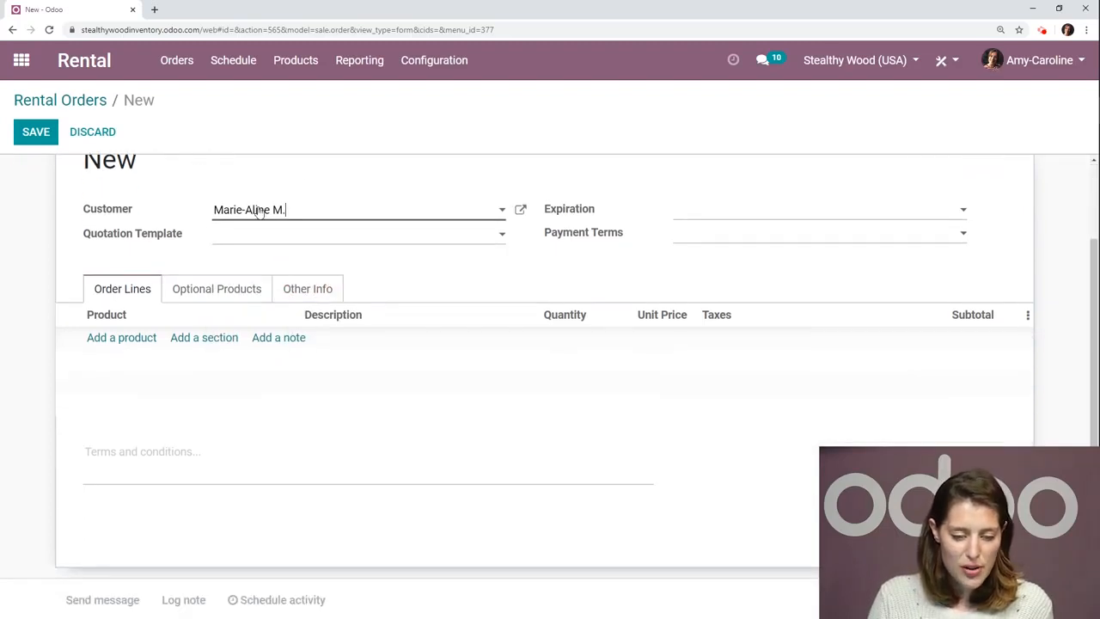
Choose Conference Table (Rental) as the order's product and set its rental period from 06/28/2020 17:00 to 07/04/2020 17:00.
{"action": "left_click", "coordinate": [110, 339]}
{"action": "type", "text": "table"}
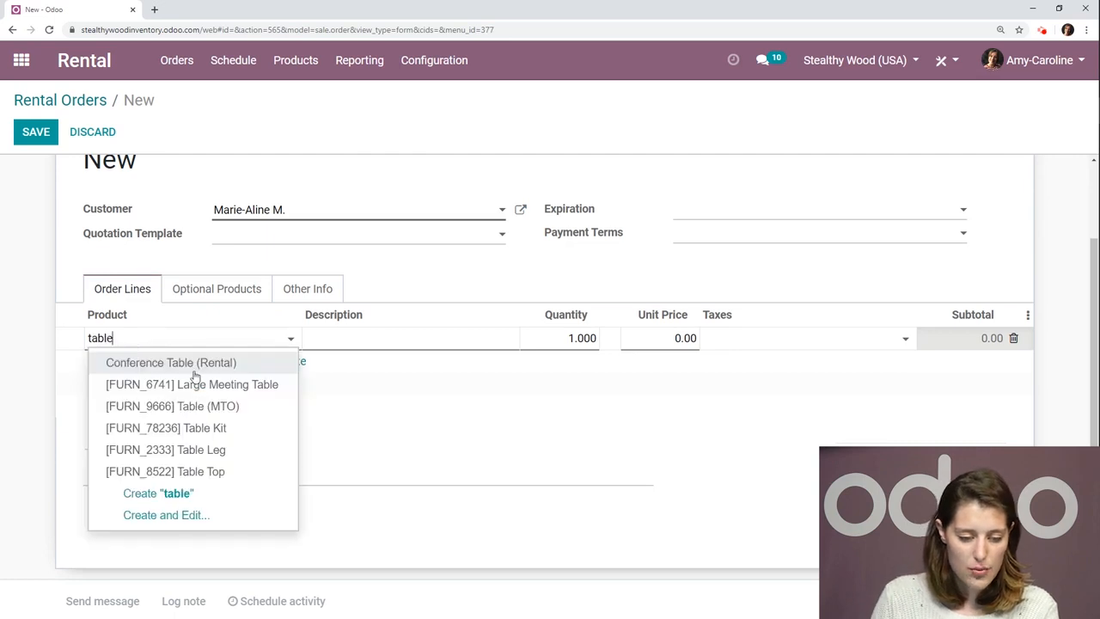
{"action": "left_click", "coordinate": [192, 368]}
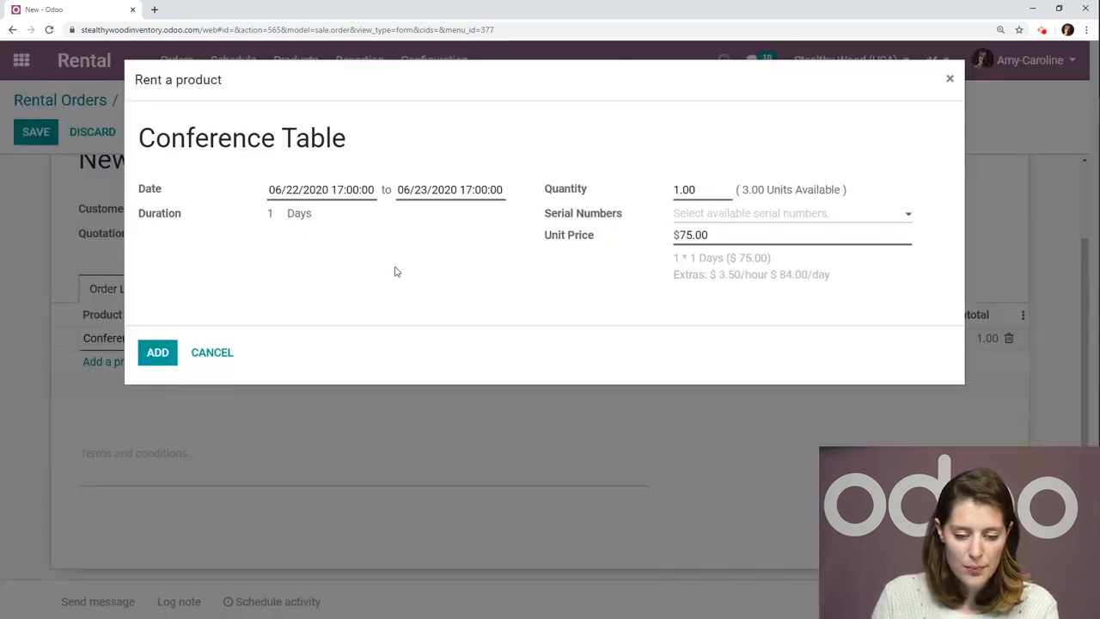
{"action": "left_click", "coordinate": [307, 189]}
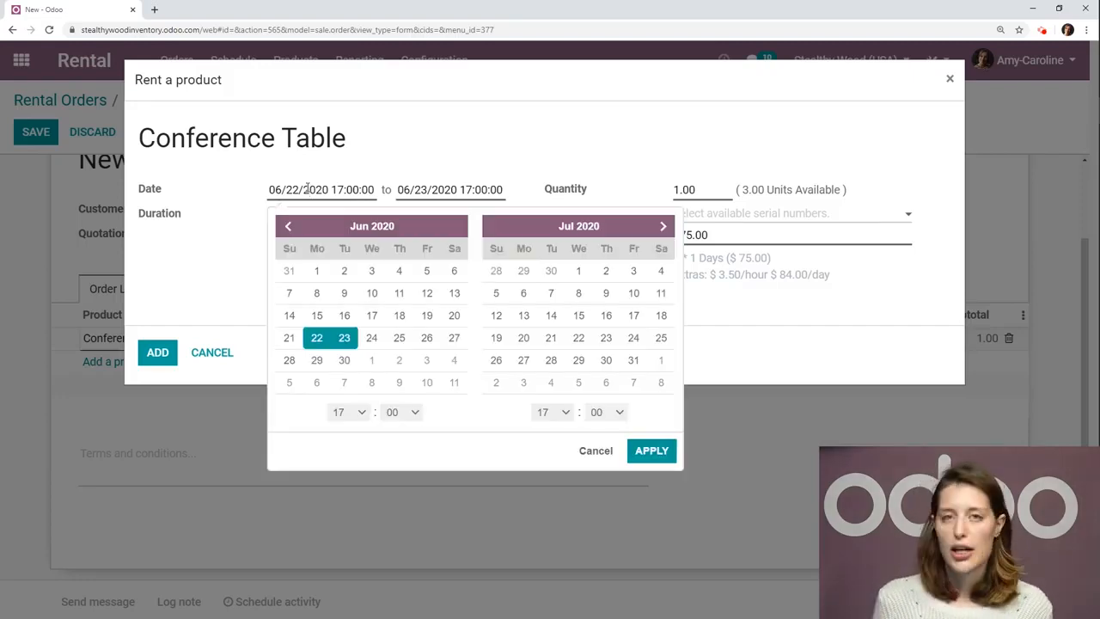
{"action": "left_click", "coordinate": [289, 360]}
{"action": "left_click", "coordinate": [660, 273]}
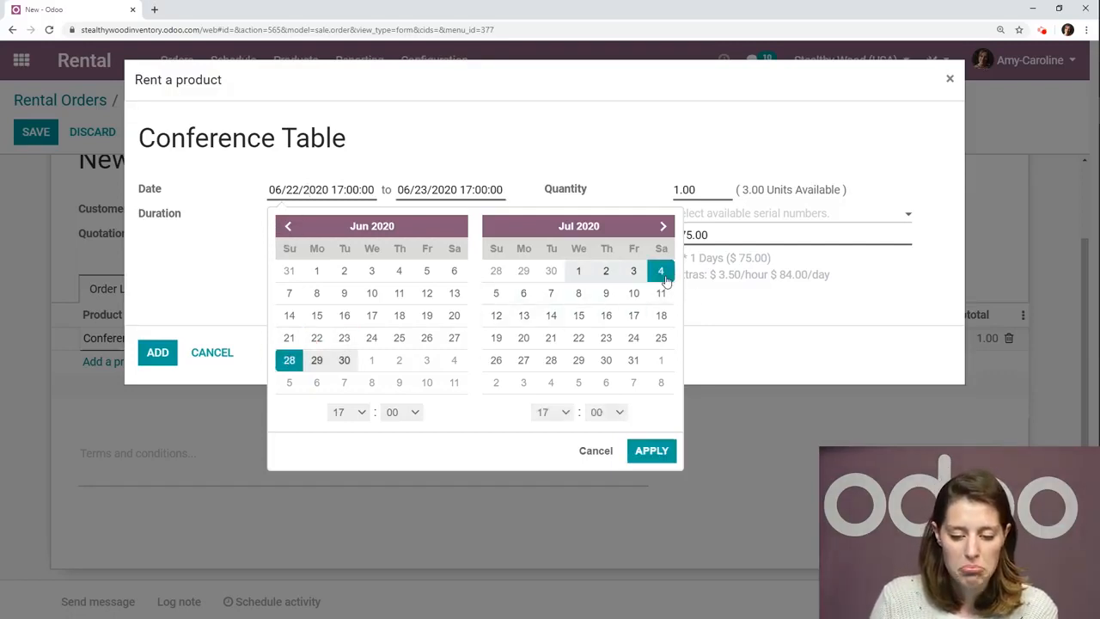
{"action": "left_click", "coordinate": [651, 451]}
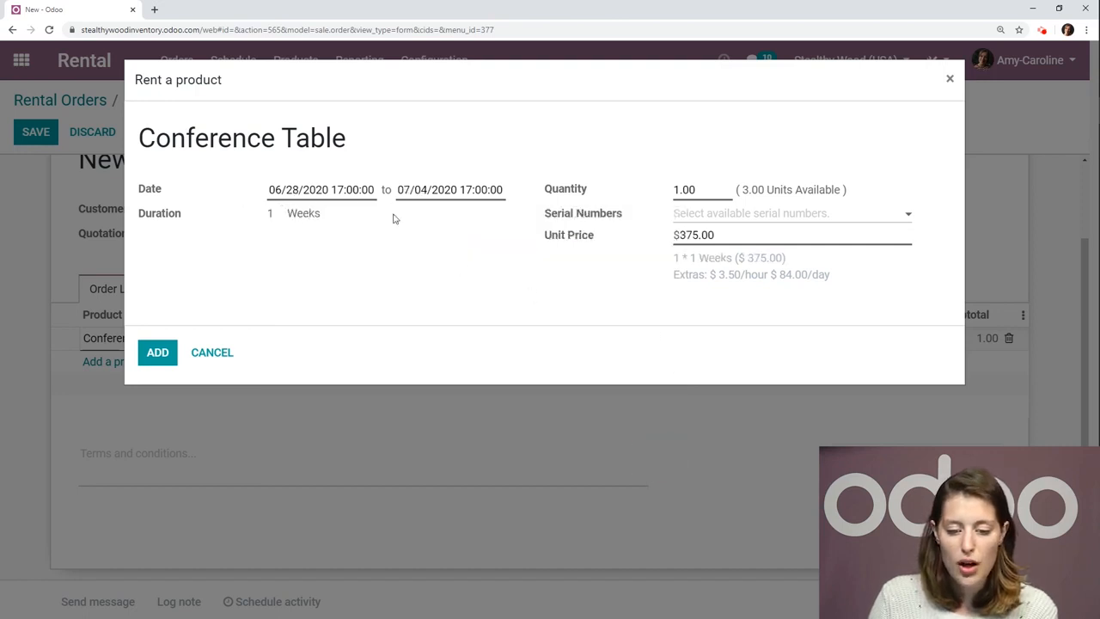
Set the Conference Table's rental quantity to 3 and add the rental to the order lines.
{"action": "left_click", "coordinate": [697, 196]}
{"action": "type", "text": "3"}
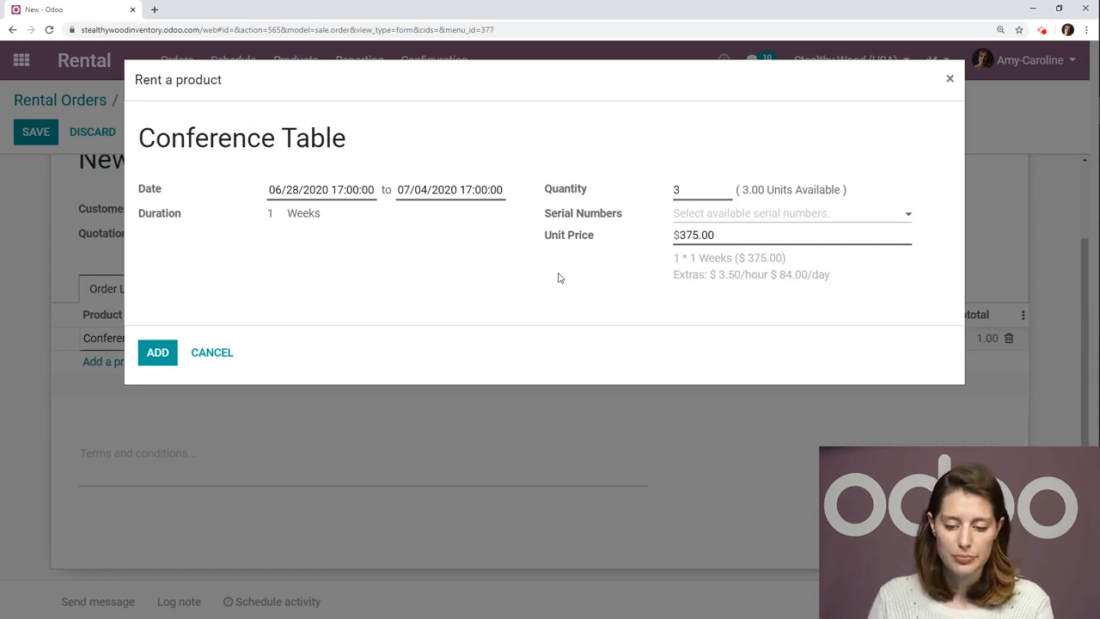
{"action": "mouse_move", "coordinate": [777, 261]}
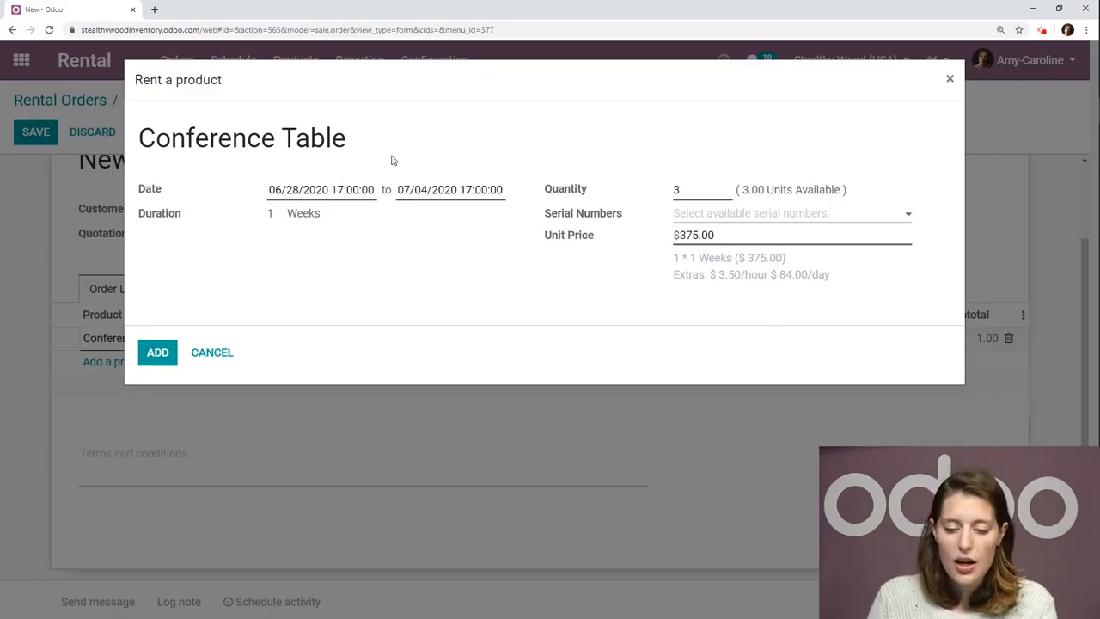
{"action": "left_click", "coordinate": [455, 186]}
{"action": "left_click", "coordinate": [518, 158]}
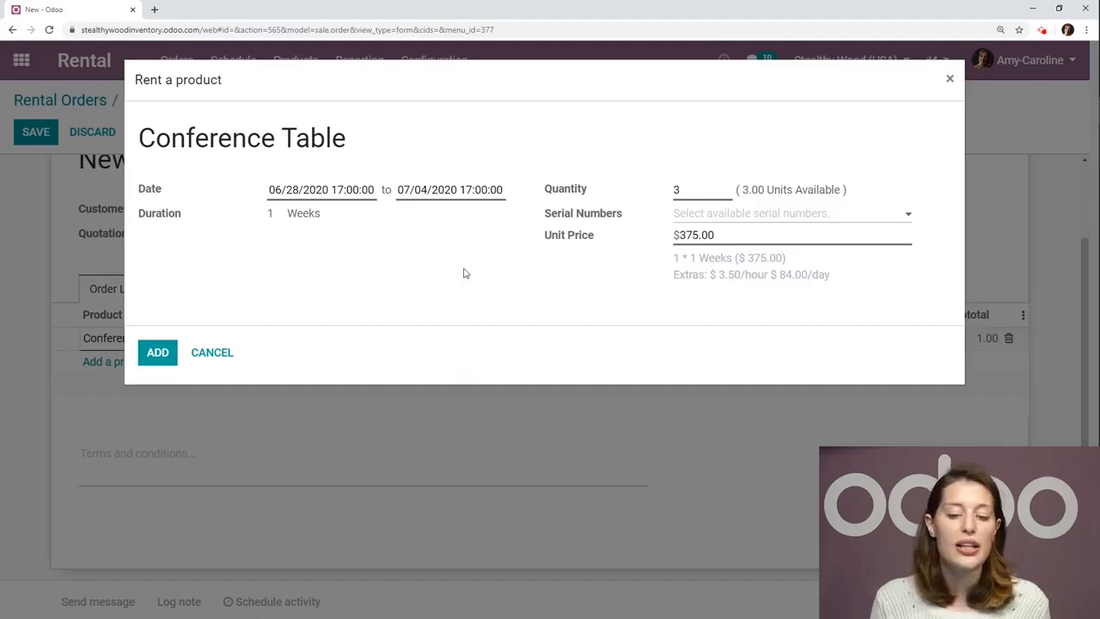
{"action": "left_click", "coordinate": [711, 216]}
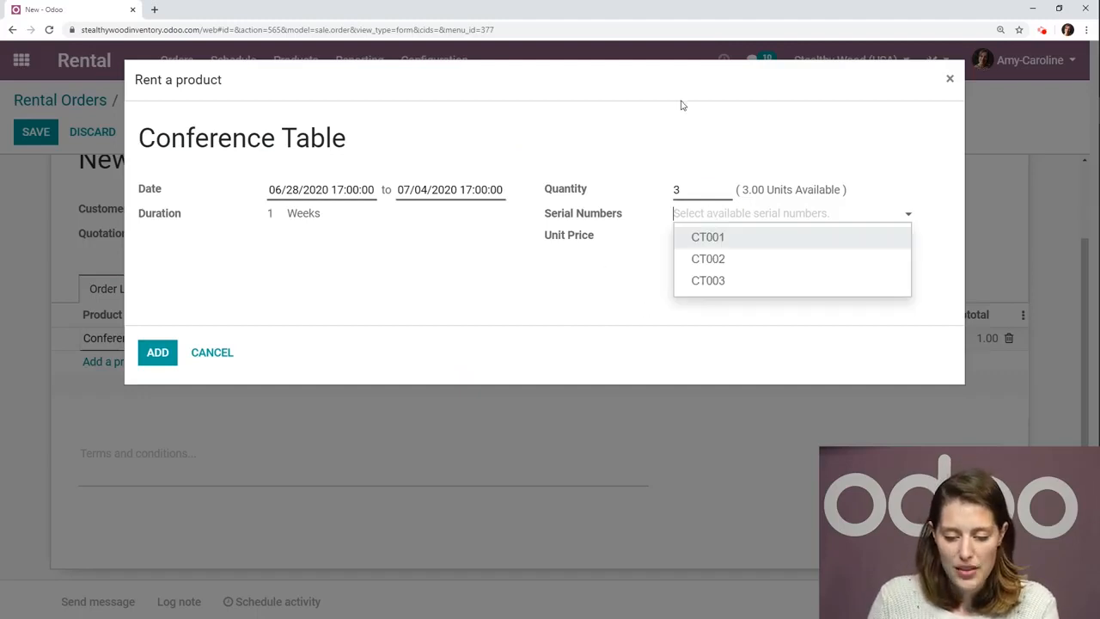
{"action": "left_click", "coordinate": [711, 218]}
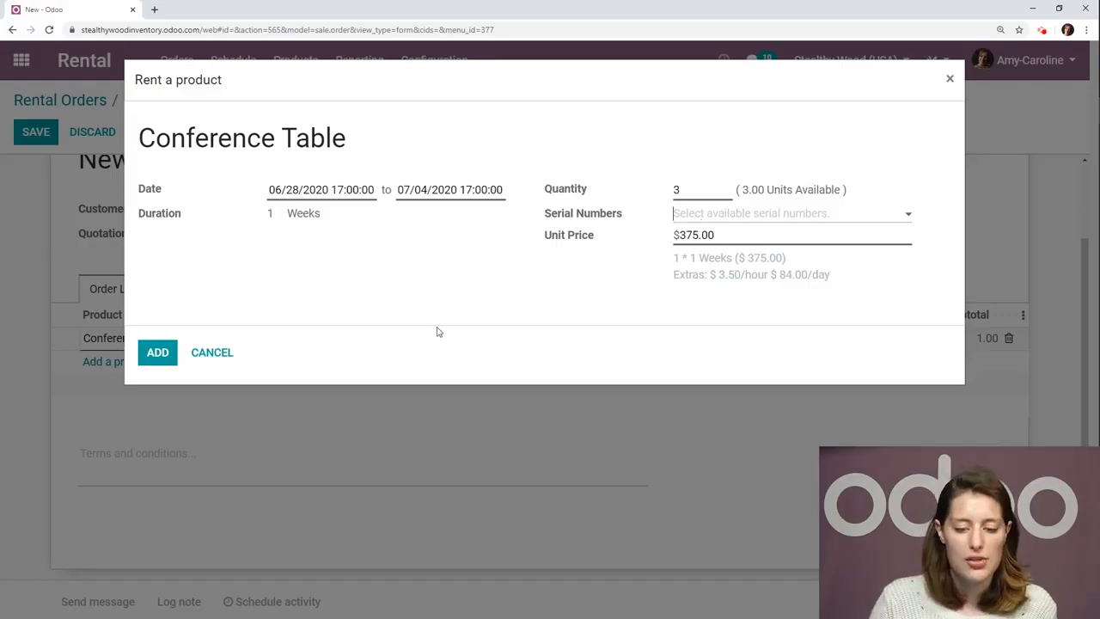
{"action": "left_click", "coordinate": [160, 359]}
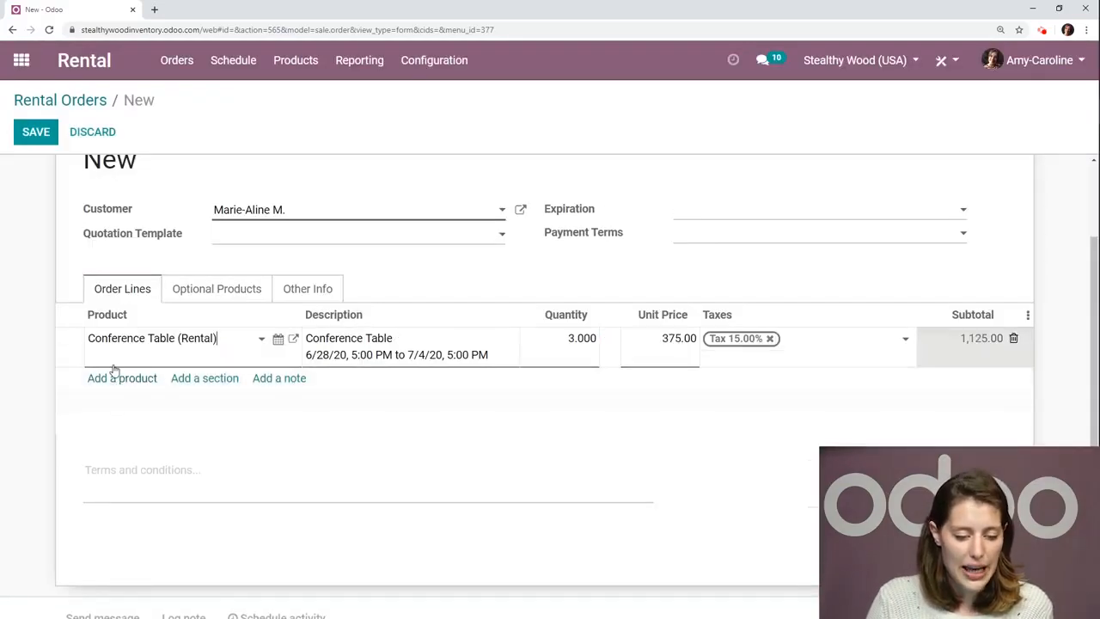
Add the Chairs rental product to the order in the Natural Wood color, without the optional insurance.
{"action": "left_click", "coordinate": [112, 375]}
{"action": "type", "text": "chair"}
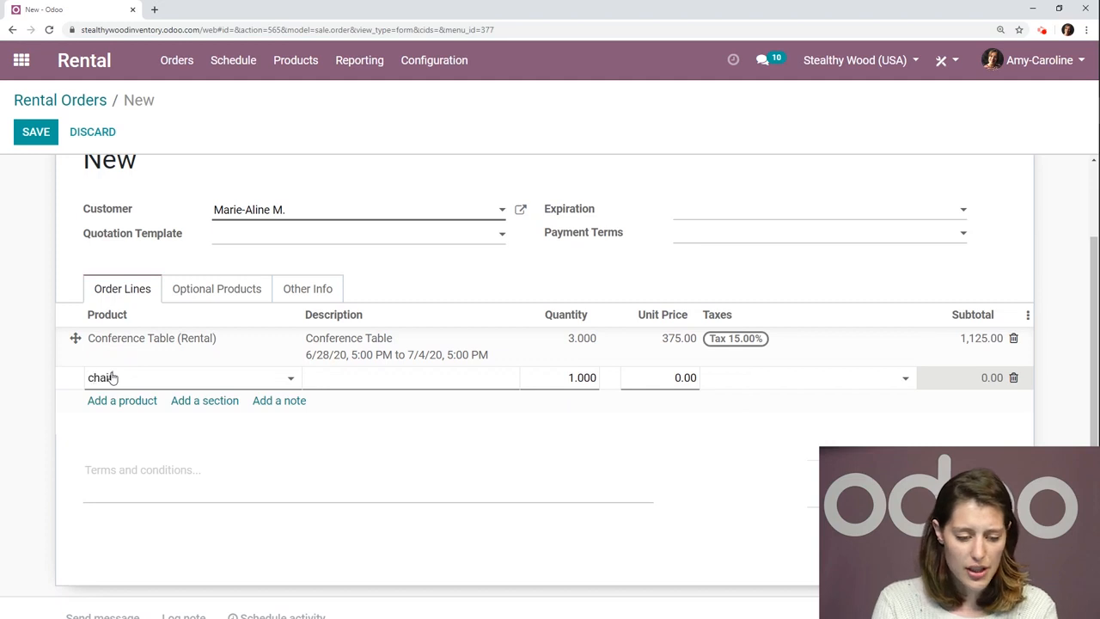
{"action": "left_click", "coordinate": [140, 423]}
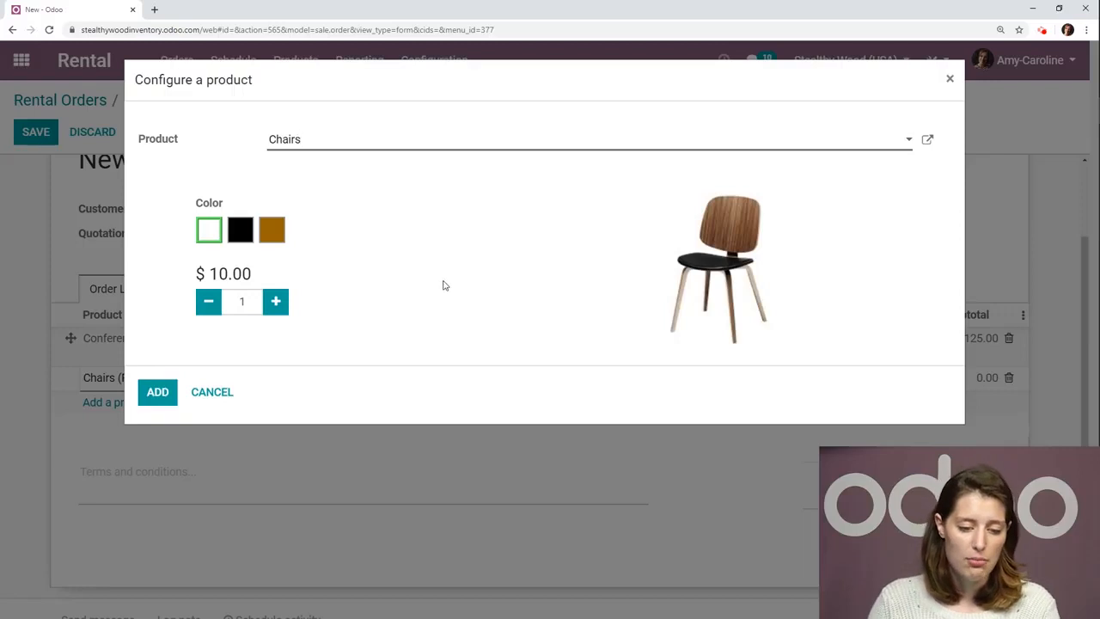
{"action": "left_click", "coordinate": [277, 235]}
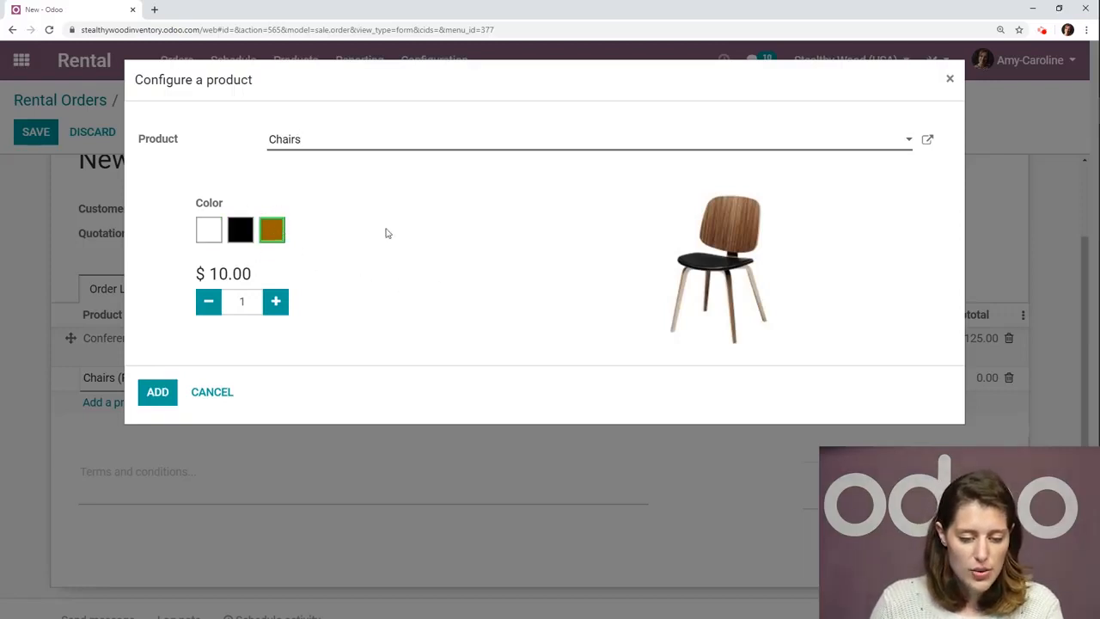
{"action": "left_click", "coordinate": [152, 394]}
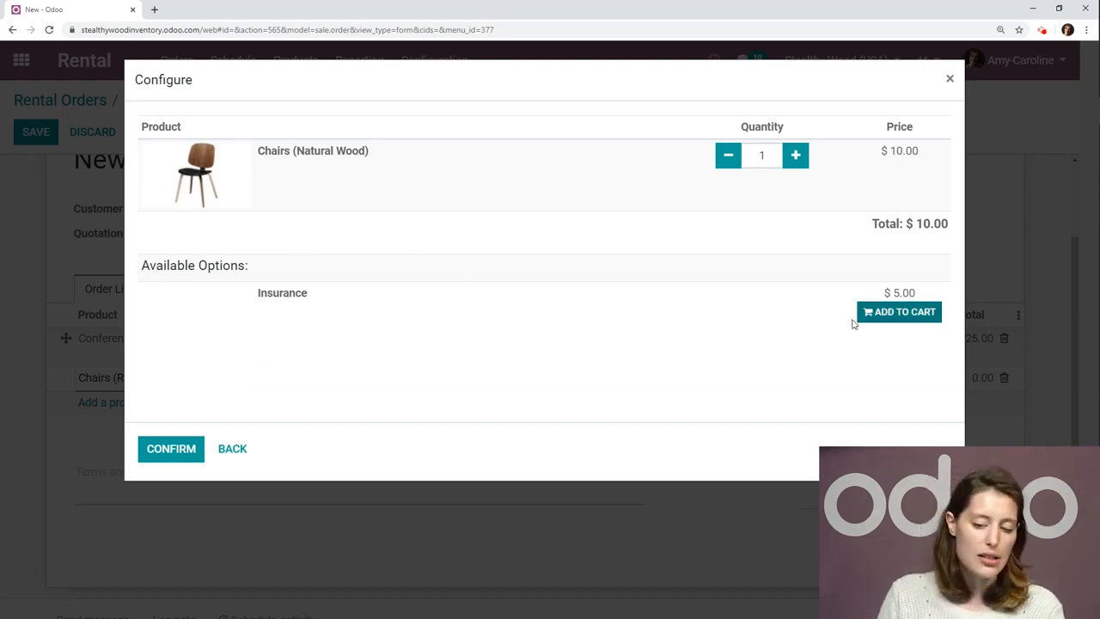
{"action": "left_click", "coordinate": [172, 448]}
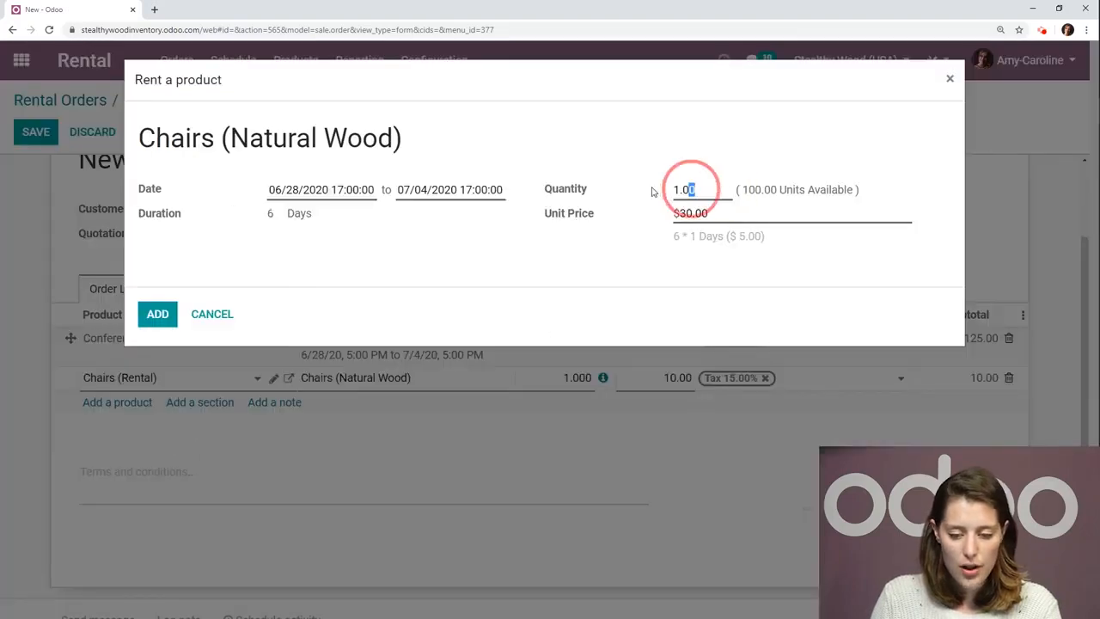
Set the rental quantity of the Natural Wood chairs to 50 and add the rental to the order lines.
{"action": "left_click_drag", "start_coordinate": [694, 189], "coordinate": [649, 190]}
{"action": "type", "text": "50"}
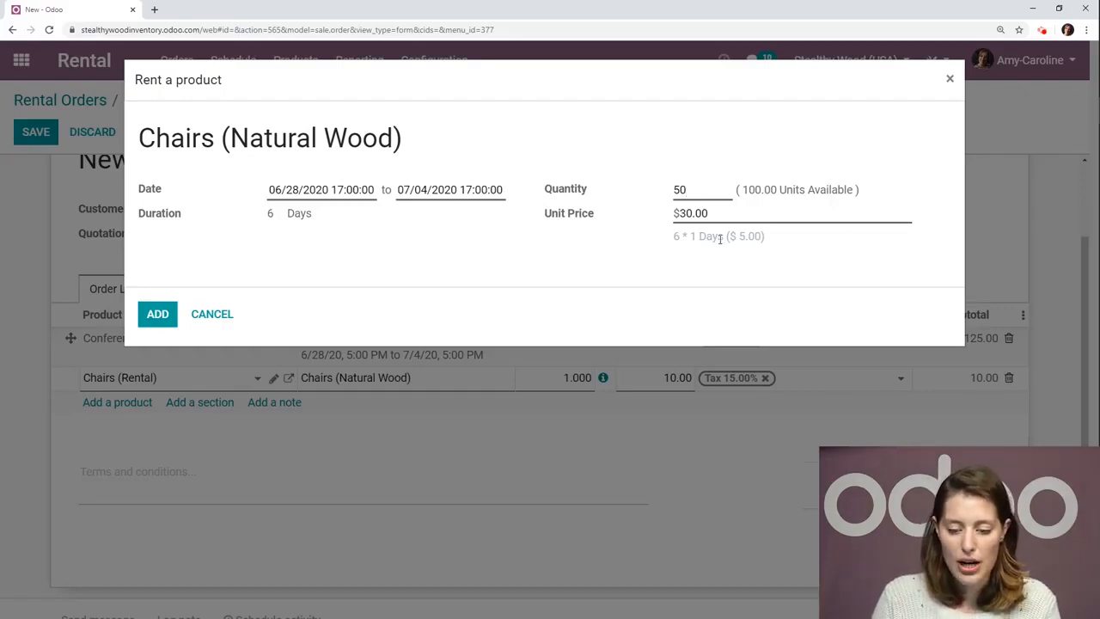
{"action": "left_click", "coordinate": [157, 315]}
Save the rental quotation and send it to the customer by email.
{"action": "scroll", "coordinate": [54, 241], "scroll_direction": "up", "scroll_amount": 2}
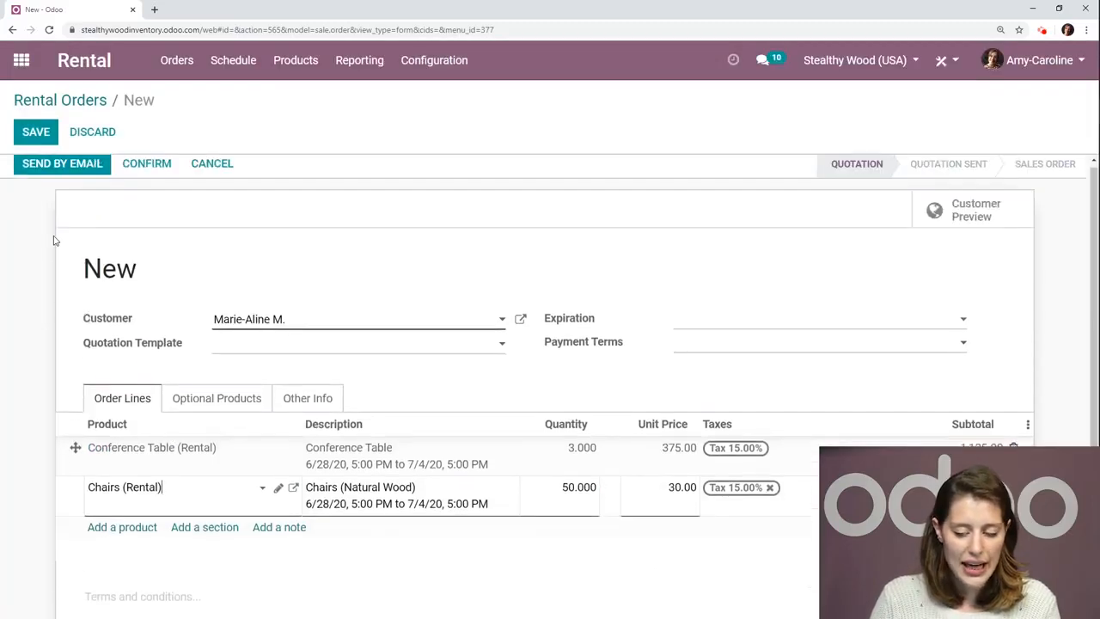
{"action": "left_click", "coordinate": [36, 134]}
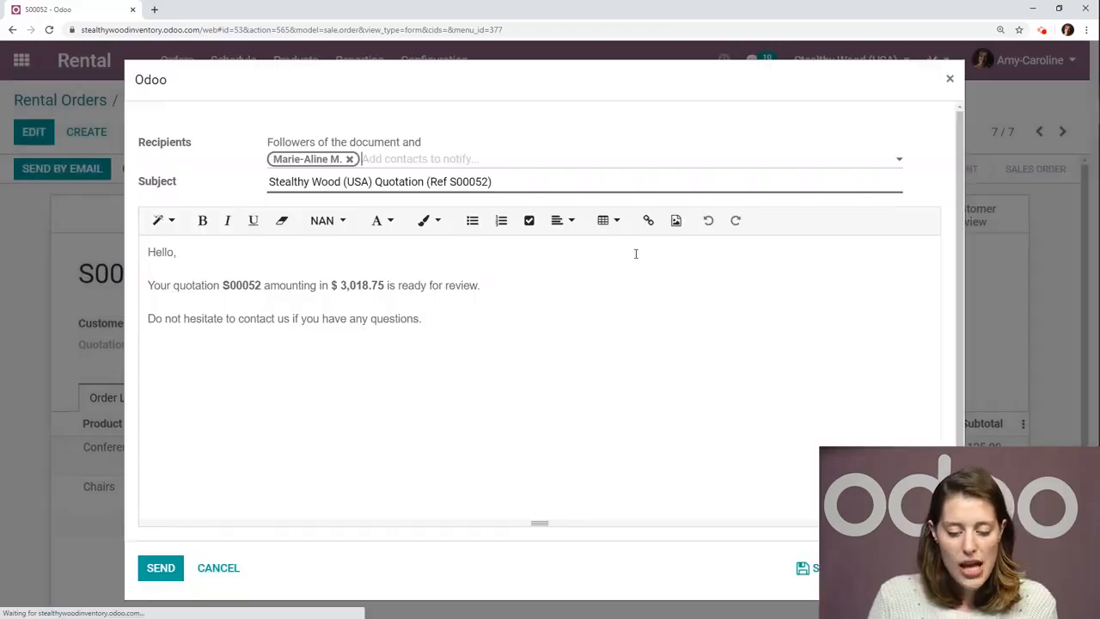
{"action": "left_click", "coordinate": [155, 569]}
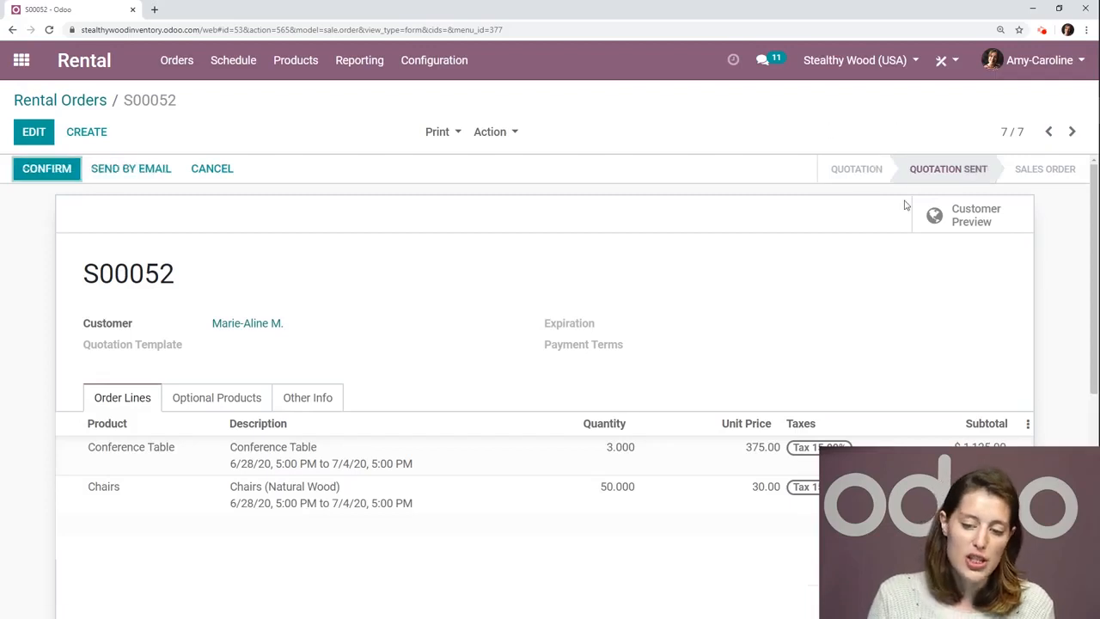
In the quotation's customer preview, sign with an automatic signature and confirm payment by Wire Transfer.
{"action": "left_click", "coordinate": [981, 223]}
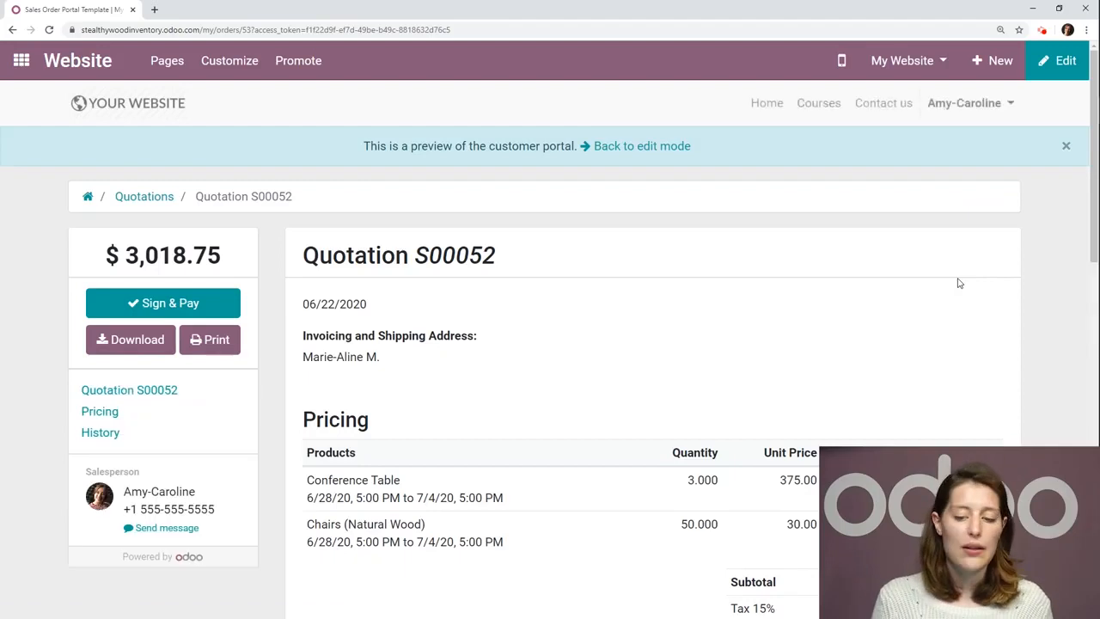
{"action": "left_click", "coordinate": [149, 309]}
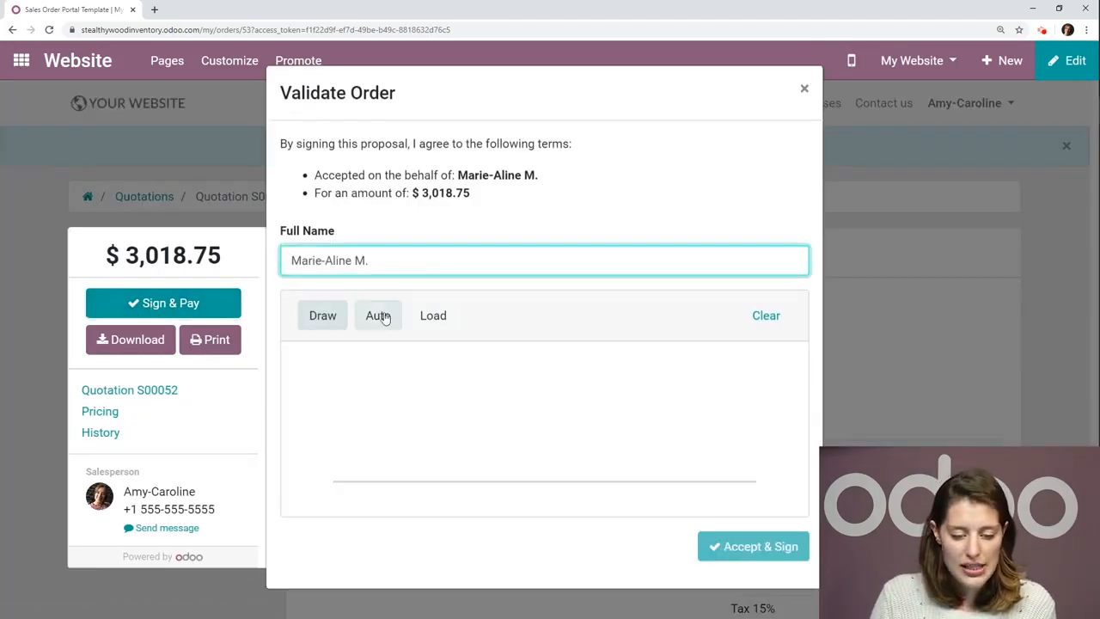
{"action": "left_click", "coordinate": [376, 316]}
{"action": "left_click", "coordinate": [768, 545]}
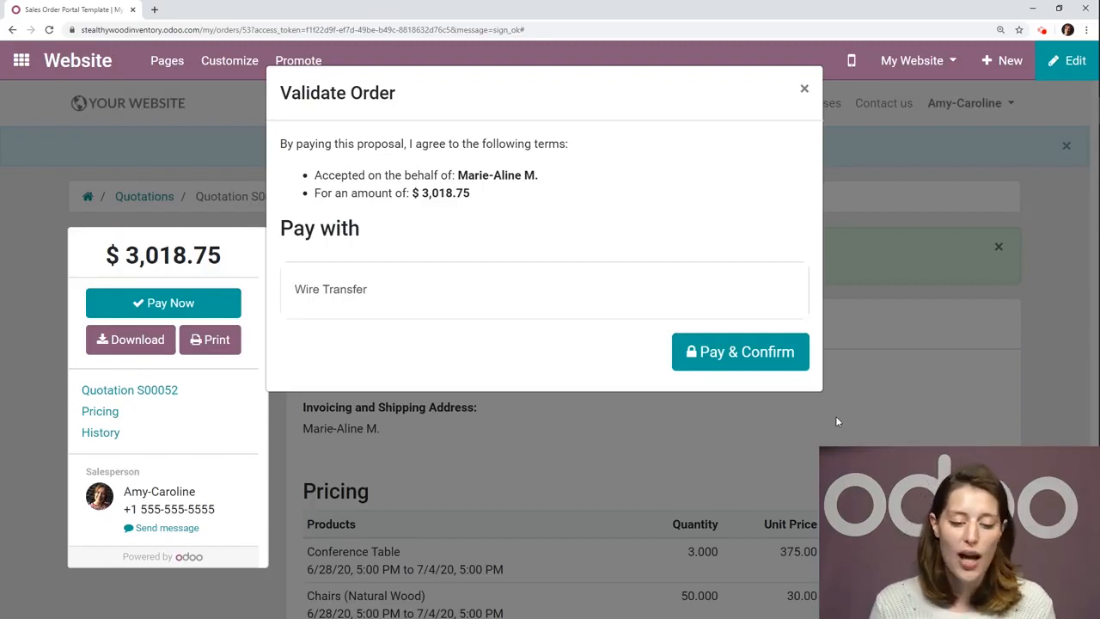
{"action": "left_click", "coordinate": [743, 365]}
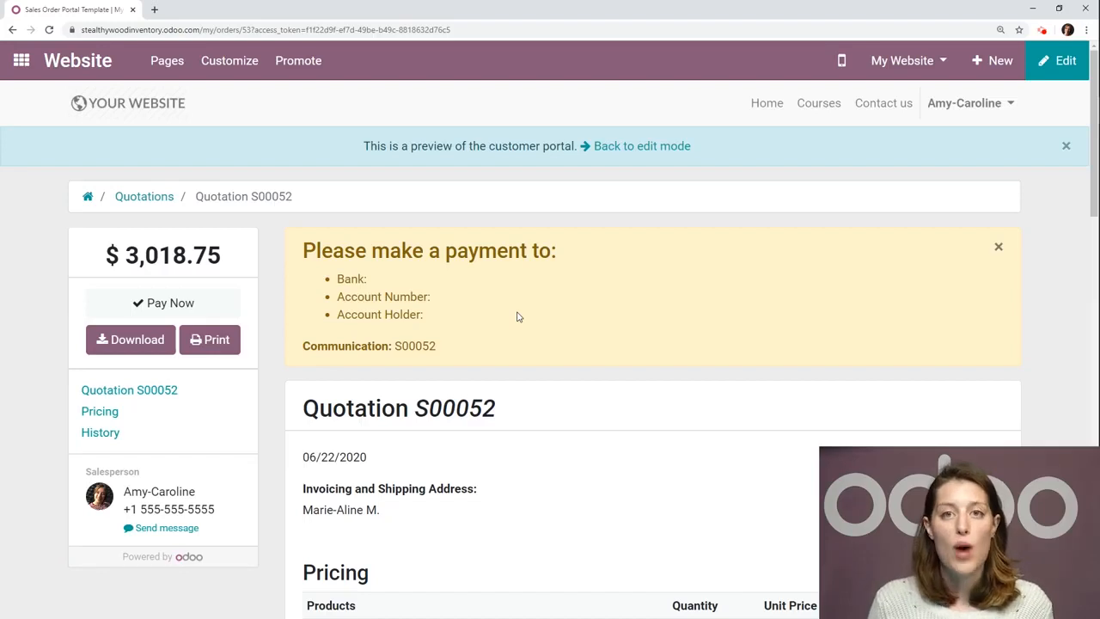
Return to edit mode to confirm the rental order, and check its status in the rental orders overview before reopening it.
{"action": "left_click", "coordinate": [658, 148]}
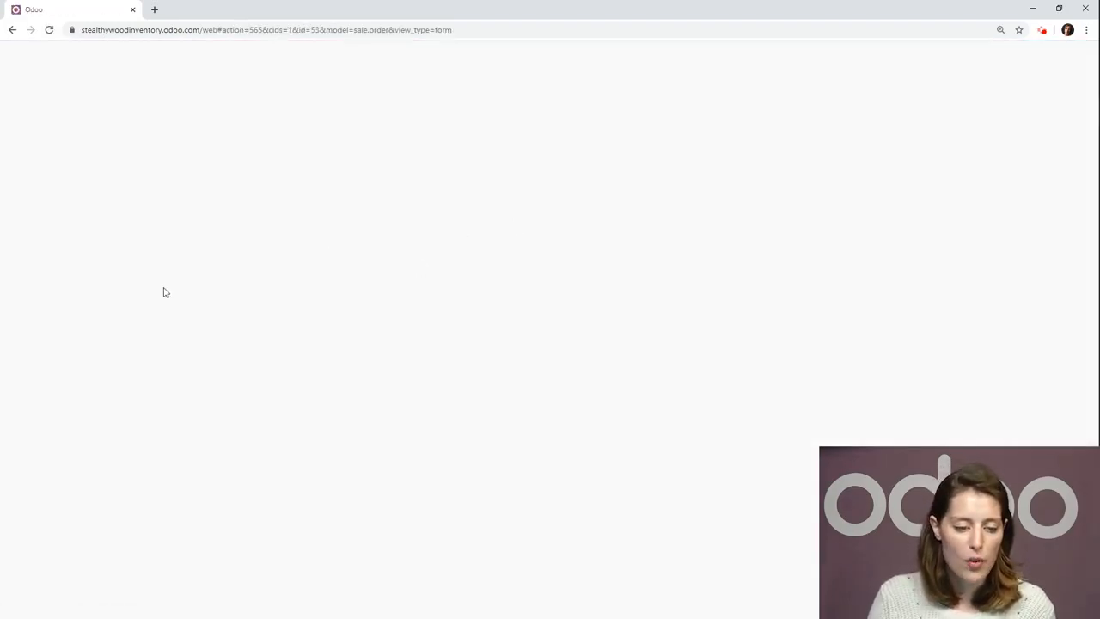
{"action": "left_click", "coordinate": [43, 169]}
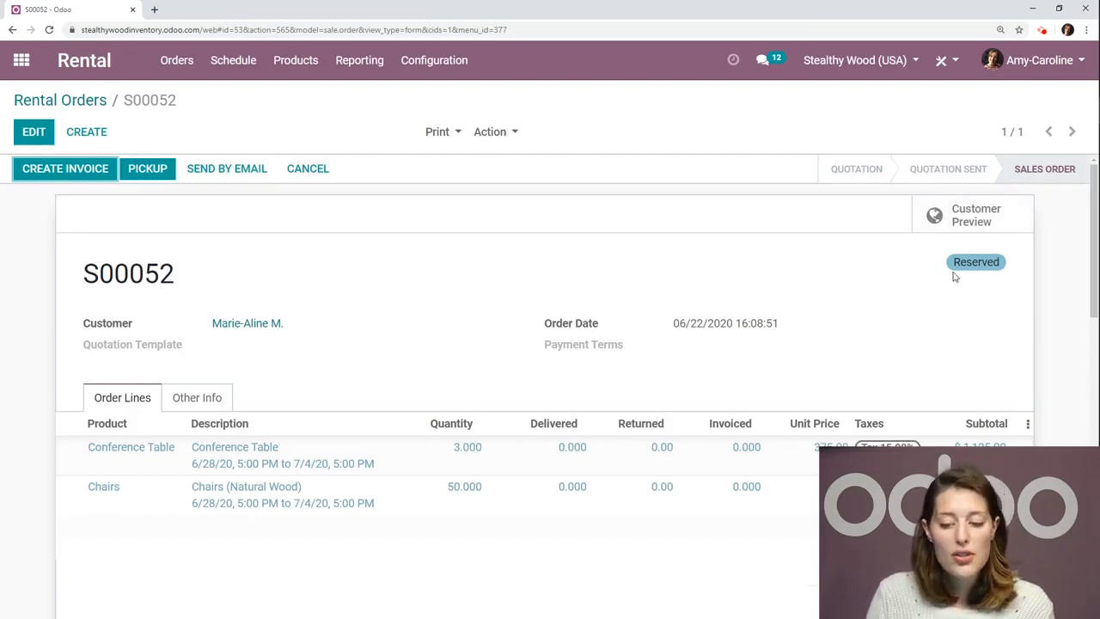
{"action": "left_click", "coordinate": [100, 70]}
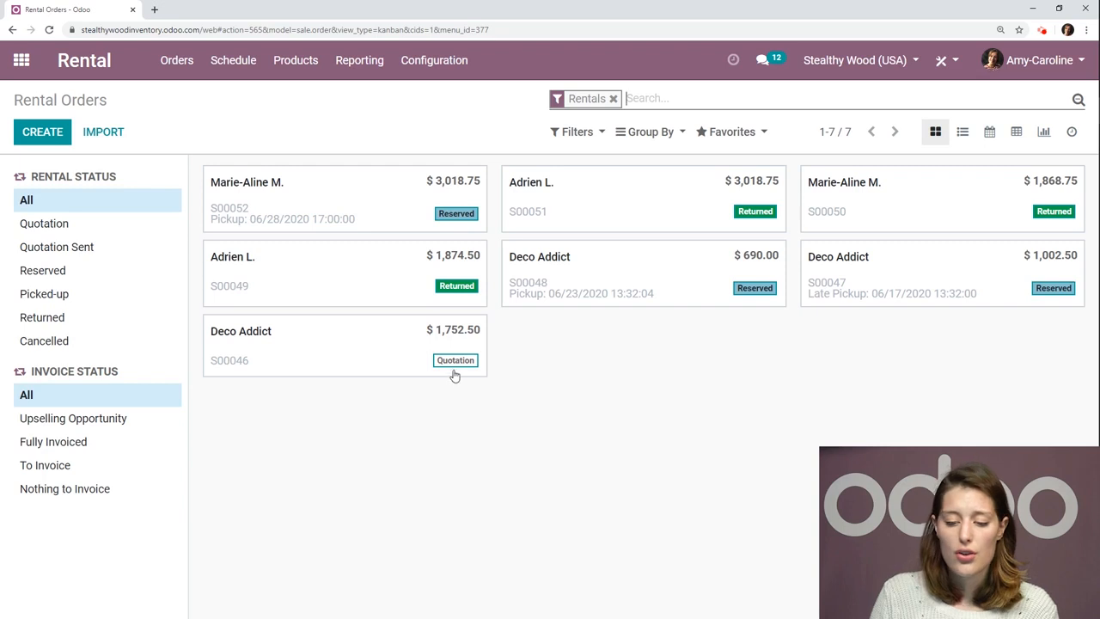
{"action": "left_click", "coordinate": [397, 211]}
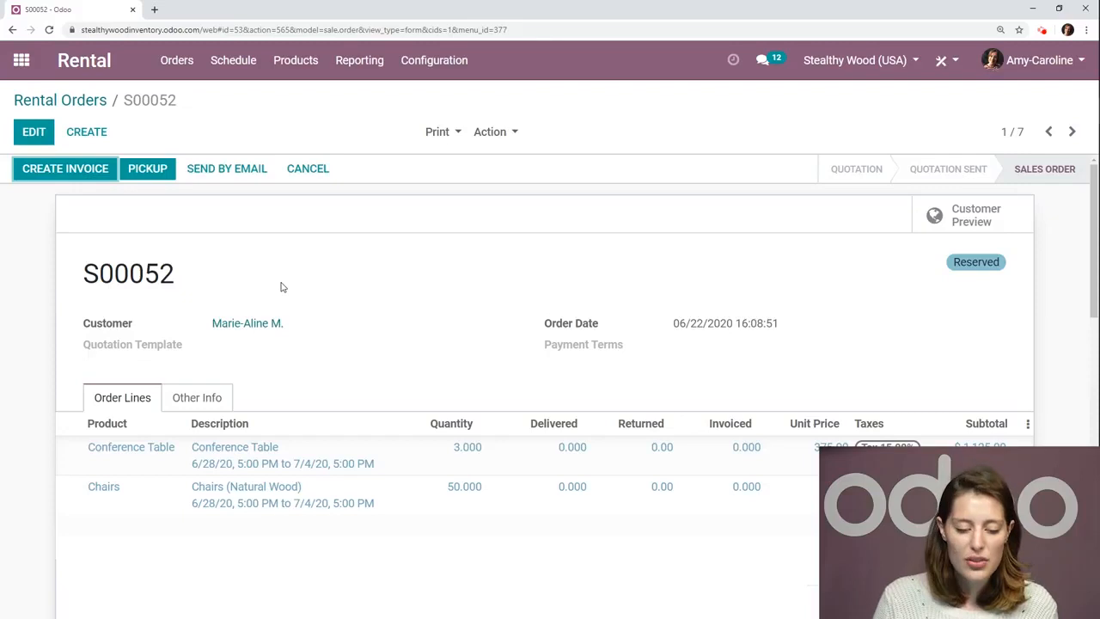
Validate the order's pickup with serial numbers CT001, CT002 and CT003 for the conference tables and all 50 chairs.
{"action": "left_click", "coordinate": [148, 170]}
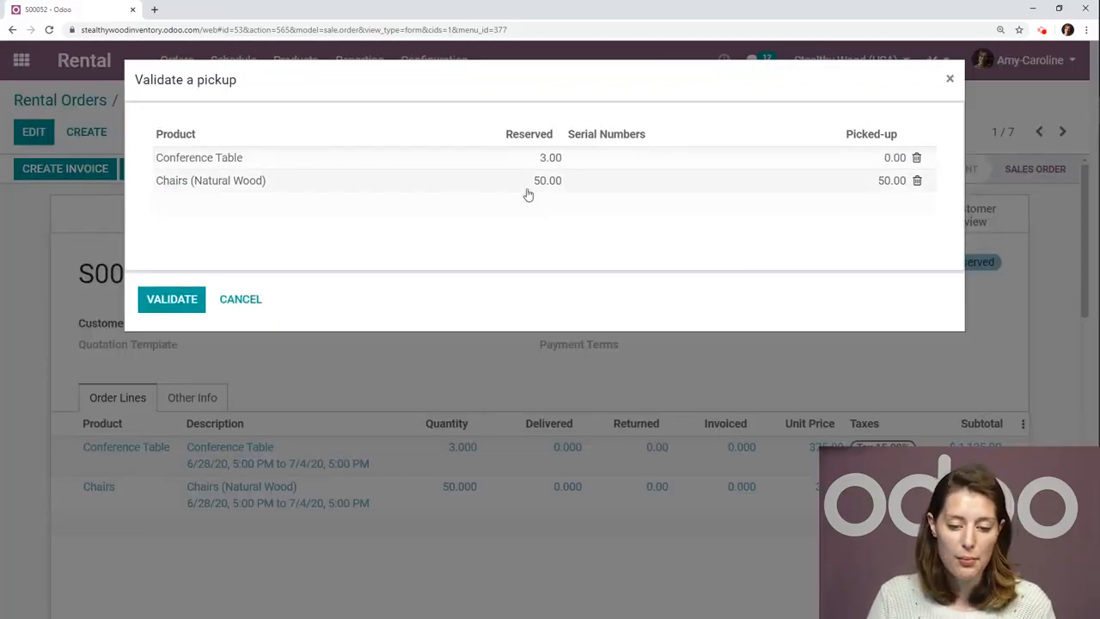
{"action": "left_click", "coordinate": [608, 159]}
{"action": "left_click", "coordinate": [633, 179]}
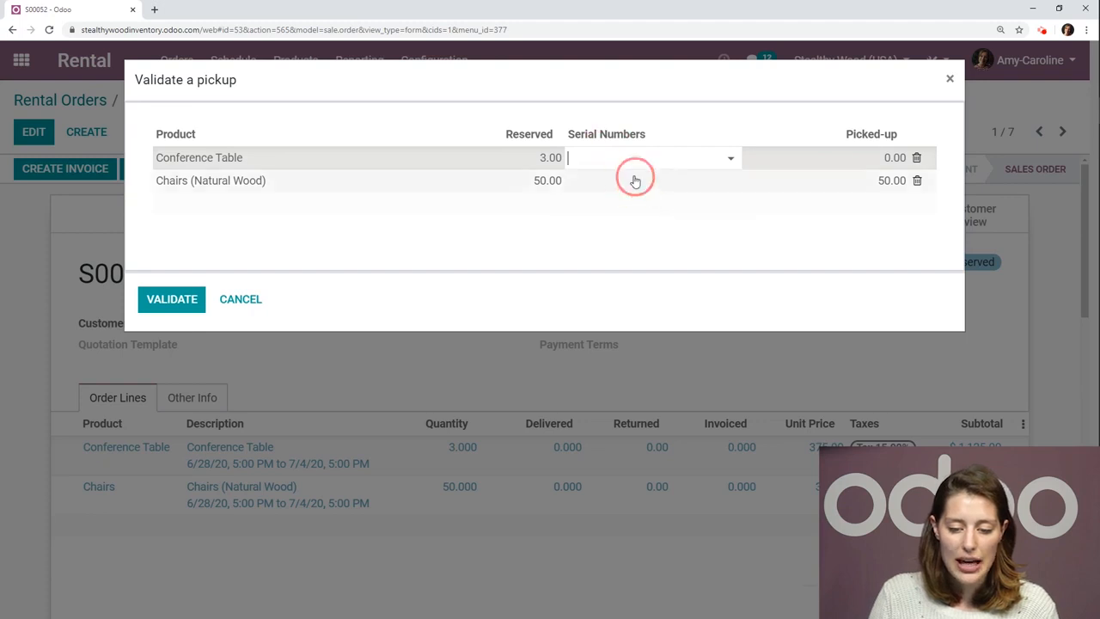
{"action": "left_click", "coordinate": [658, 159]}
{"action": "left_click", "coordinate": [658, 181]}
{"action": "left_click", "coordinate": [690, 167]}
{"action": "left_click", "coordinate": [697, 185]}
{"action": "left_click", "coordinate": [431, 124]}
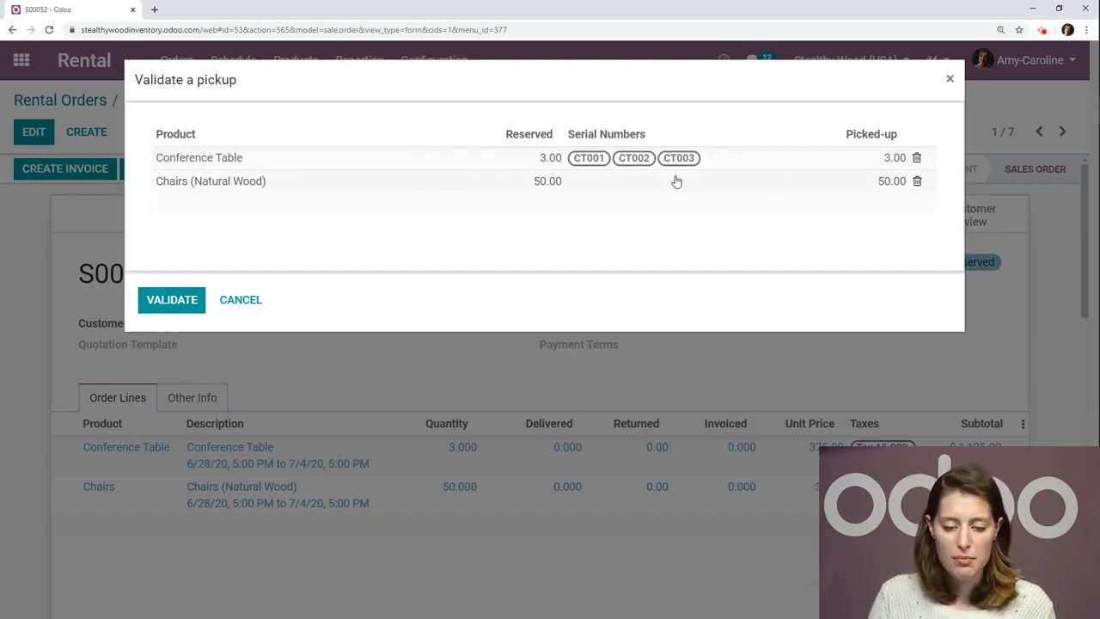
{"action": "left_click", "coordinate": [168, 298]}
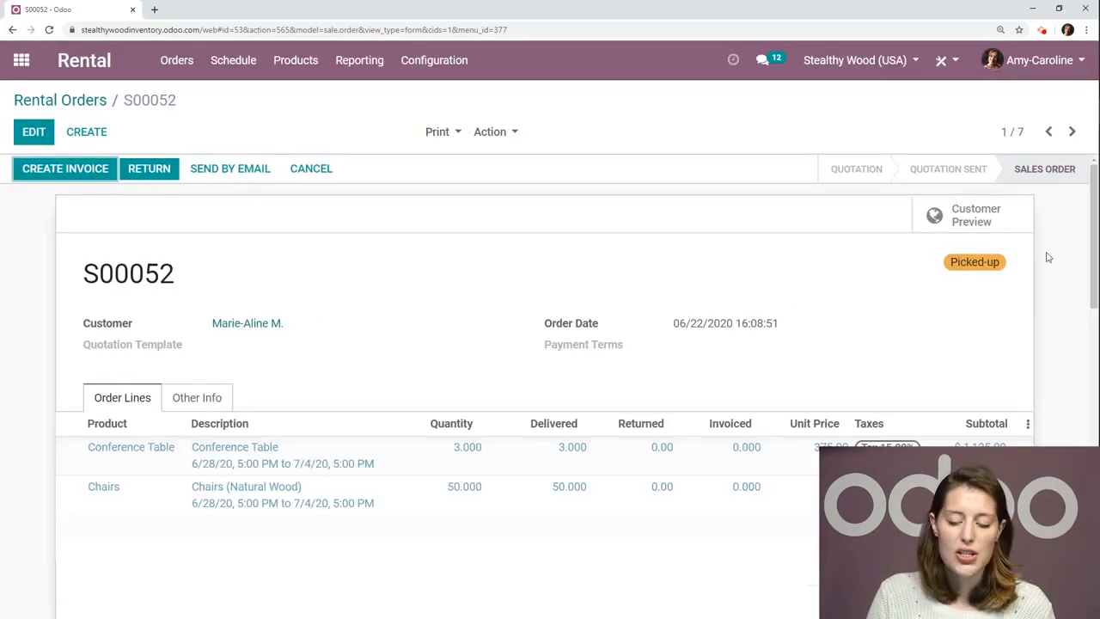
Print the order's delivery or return receipt, review the PDF and close it.
{"action": "left_click", "coordinate": [436, 132]}
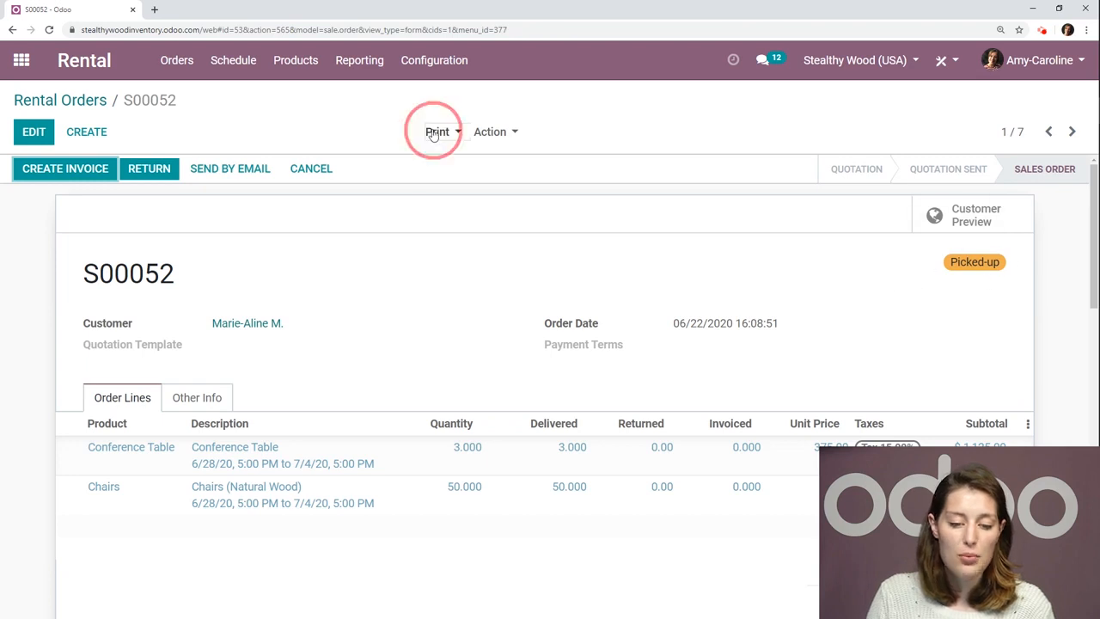
{"action": "left_click", "coordinate": [469, 188]}
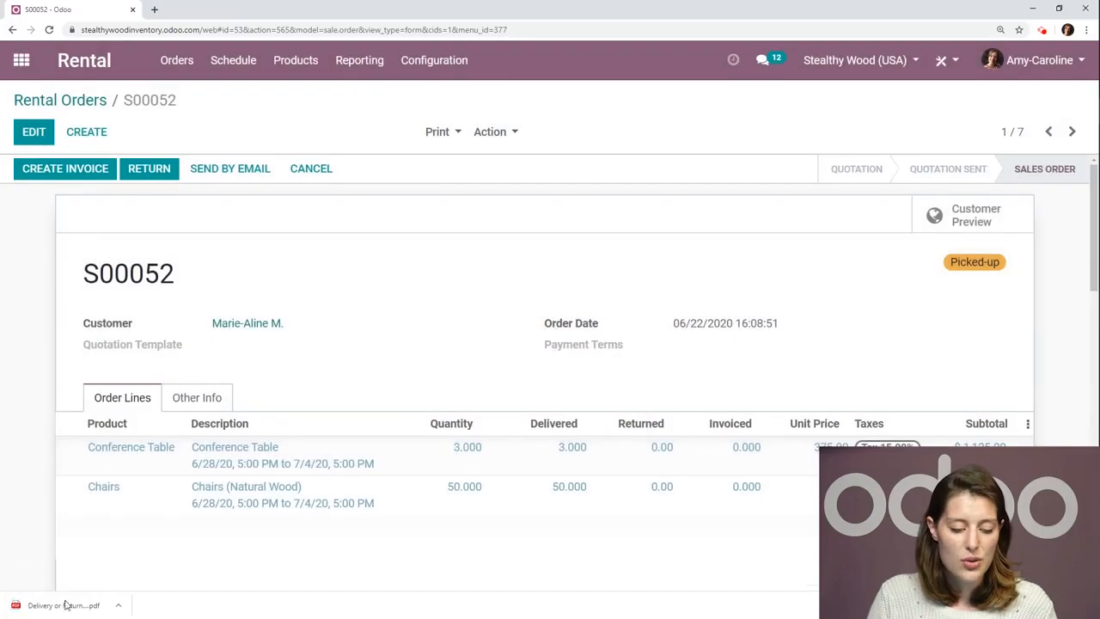
{"action": "left_click", "coordinate": [60, 605]}
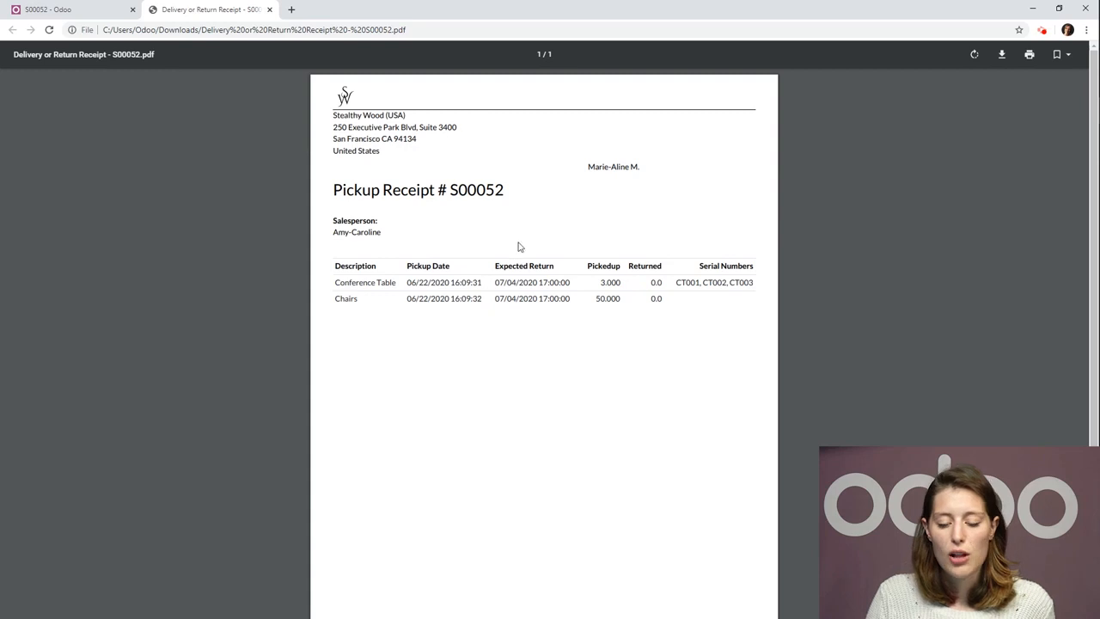
{"action": "left_click", "coordinate": [269, 11]}
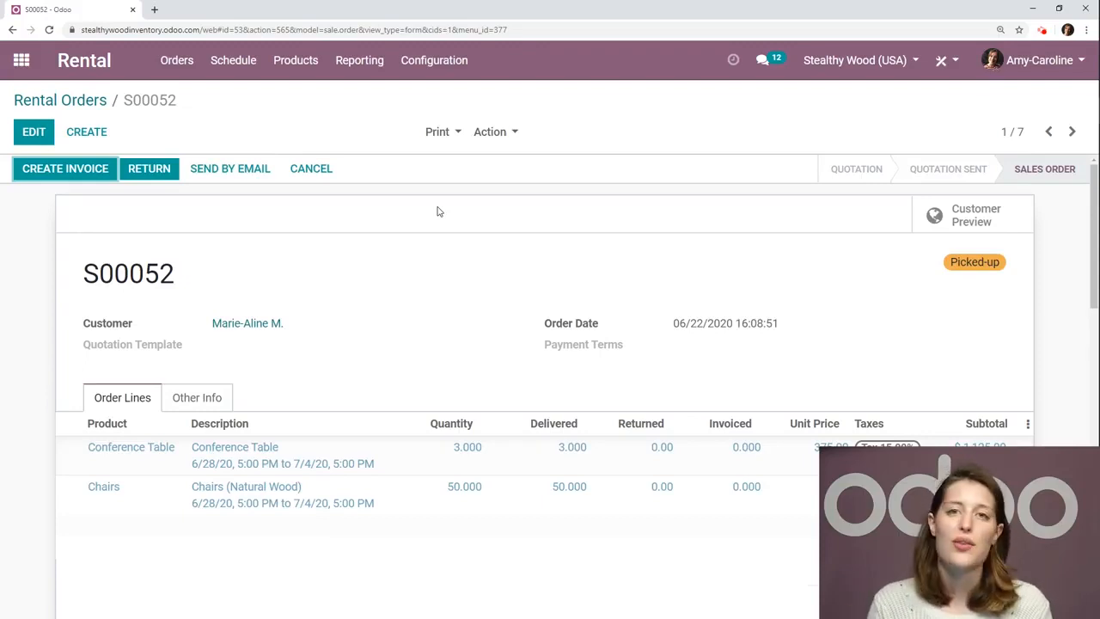
Examine the order lines and the pickup note logged in the order's message history.
{"action": "scroll", "coordinate": [484, 223], "scroll_direction": "down", "scroll_amount": 3}
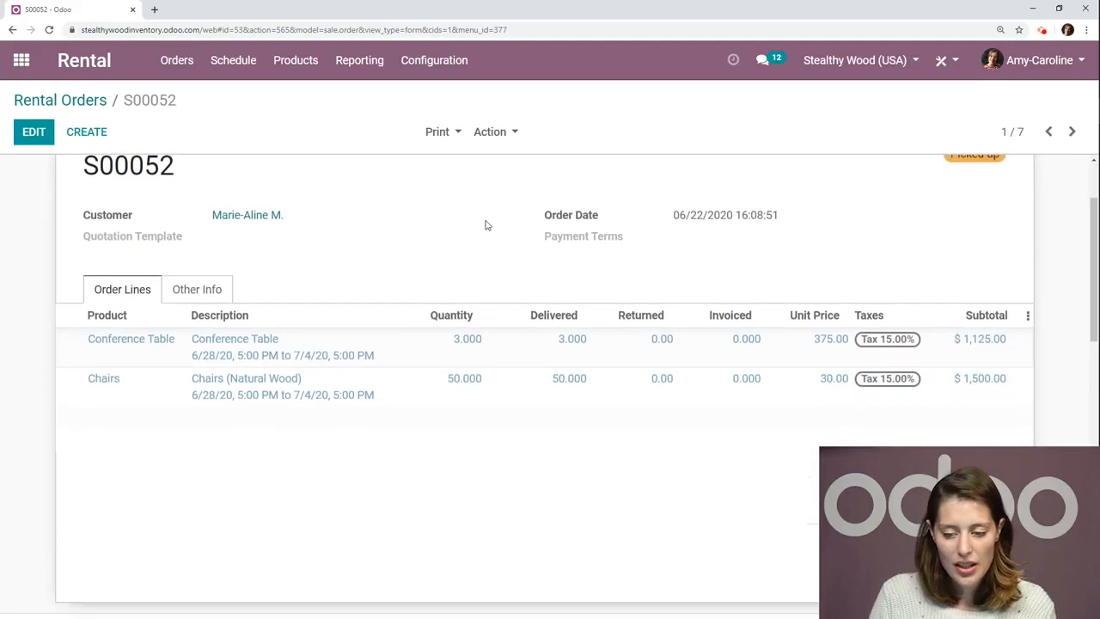
{"action": "scroll", "coordinate": [483, 224], "scroll_direction": "down", "scroll_amount": 4}
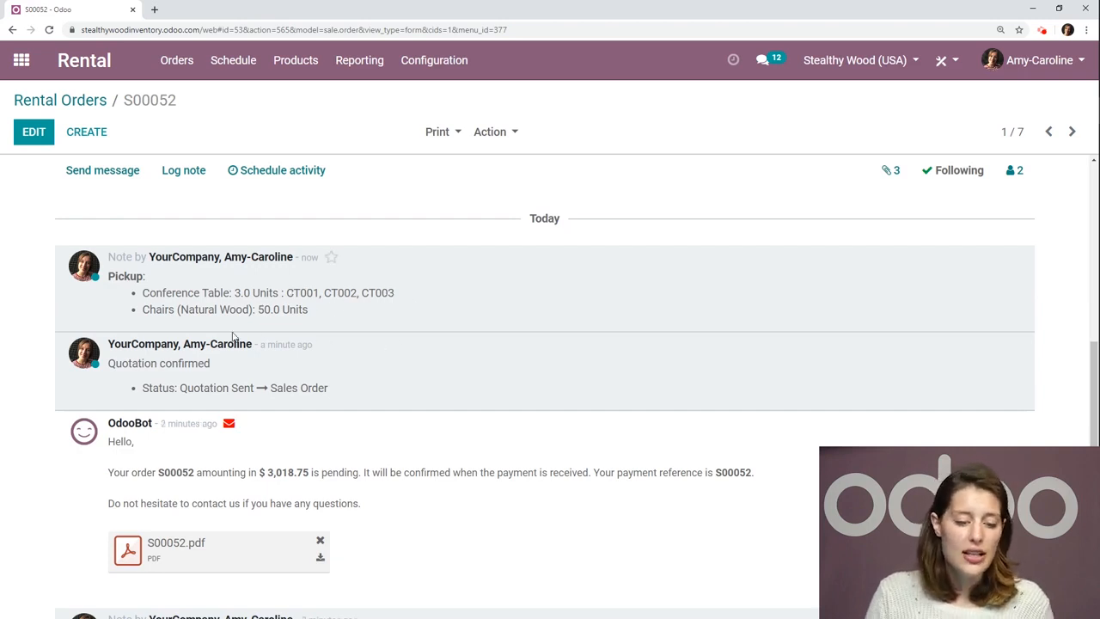
{"action": "scroll", "coordinate": [262, 357], "scroll_direction": "up", "scroll_amount": 1}
{"action": "scroll", "coordinate": [335, 391], "scroll_direction": "up", "scroll_amount": 3}
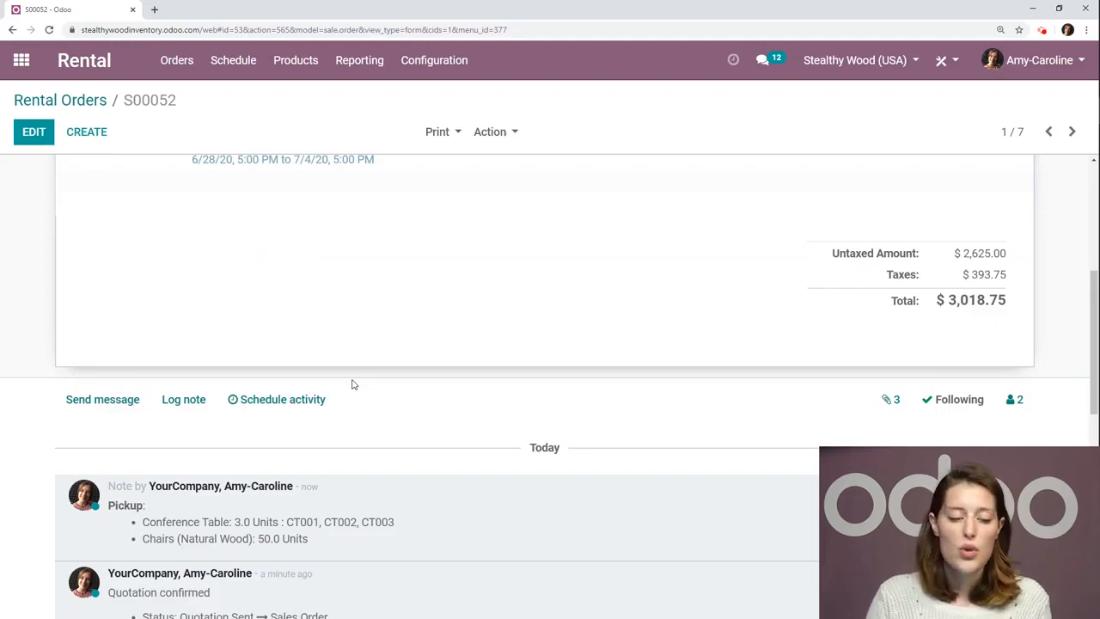
{"action": "scroll", "coordinate": [365, 386], "scroll_direction": "down", "scroll_amount": 3}
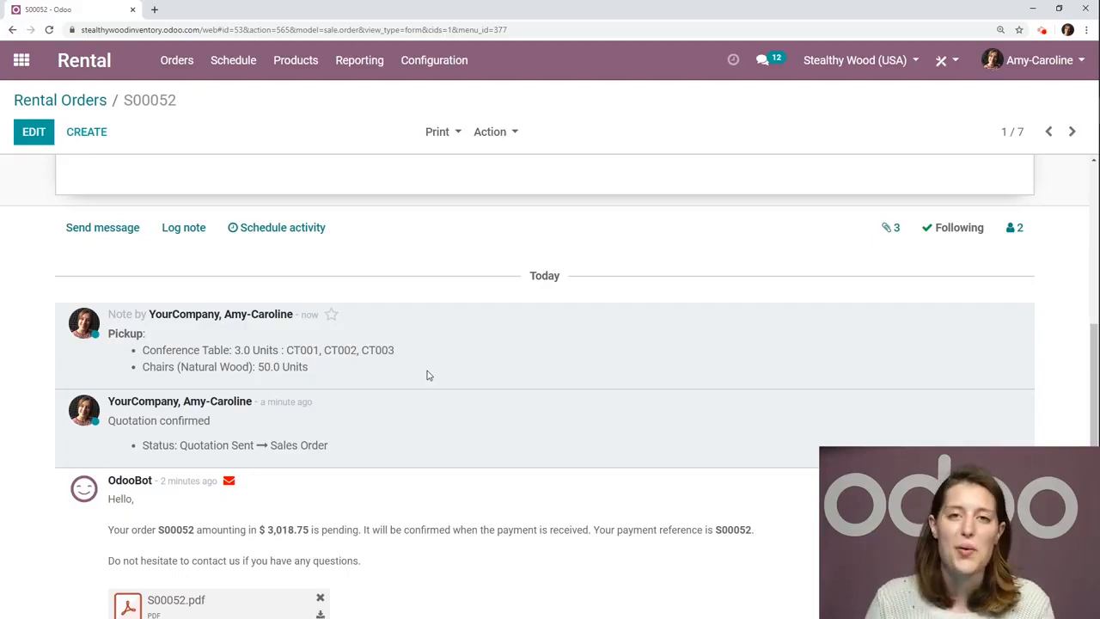
{"action": "scroll", "coordinate": [428, 375], "scroll_direction": "up", "scroll_amount": 10}
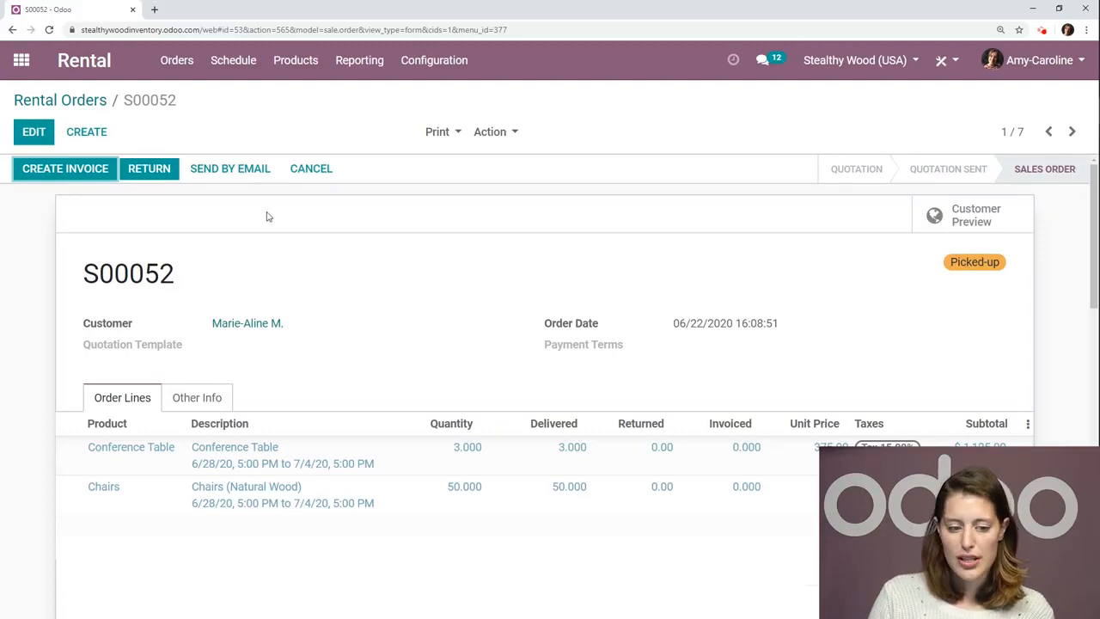
Validate the order's return with conference tables CT001, CT002 and CT003 and all 50 chairs.
{"action": "left_click", "coordinate": [150, 170]}
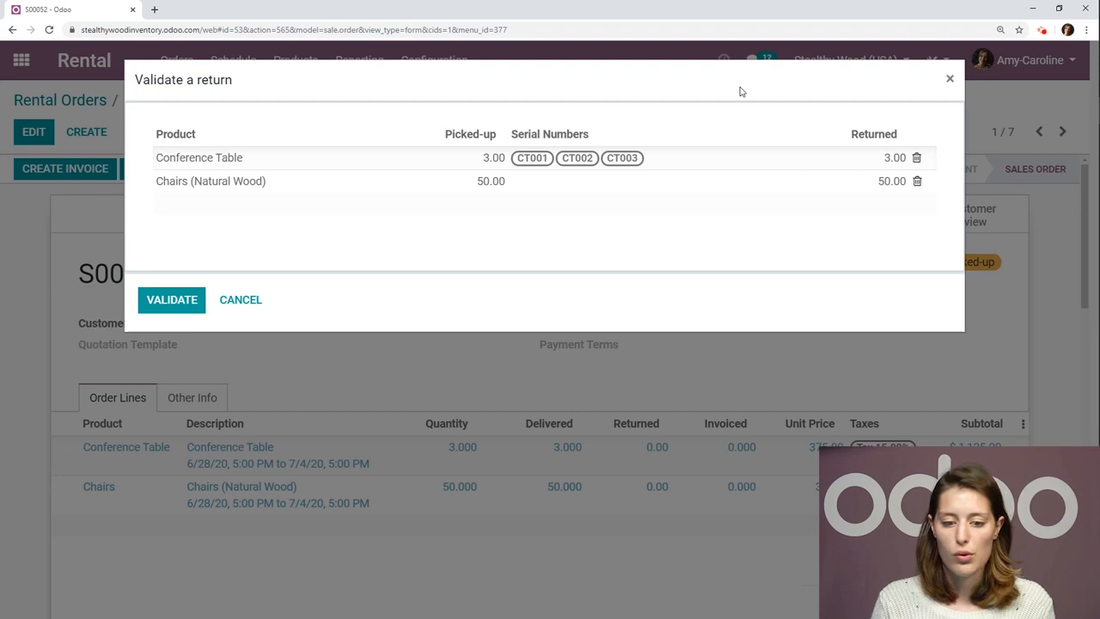
{"action": "left_click", "coordinate": [673, 158]}
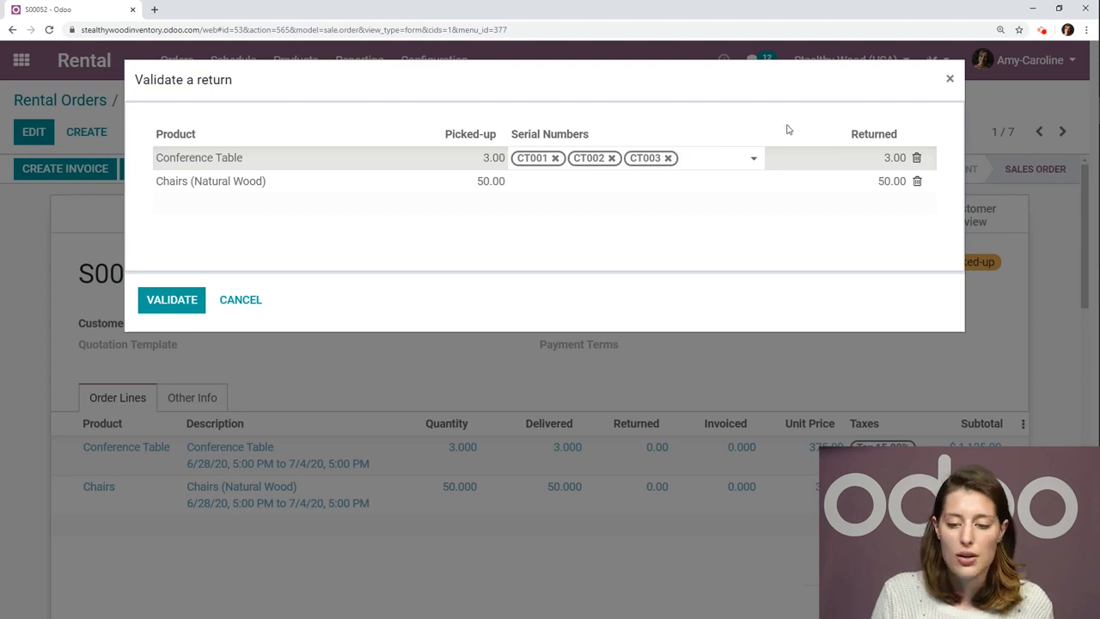
{"action": "left_click", "coordinate": [861, 181]}
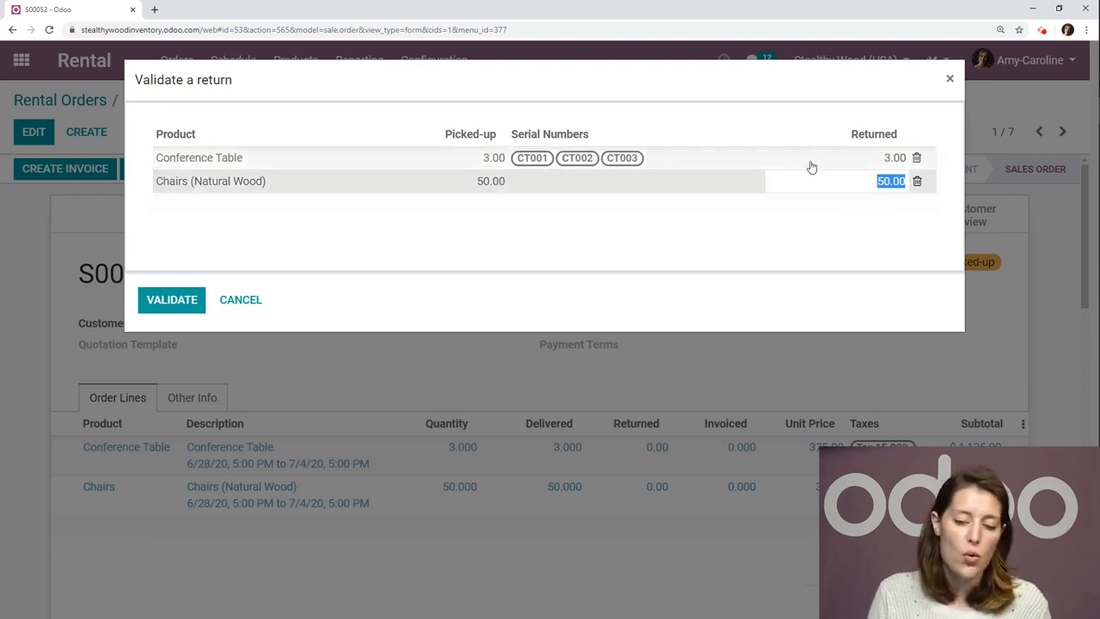
{"action": "left_click", "coordinate": [787, 116]}
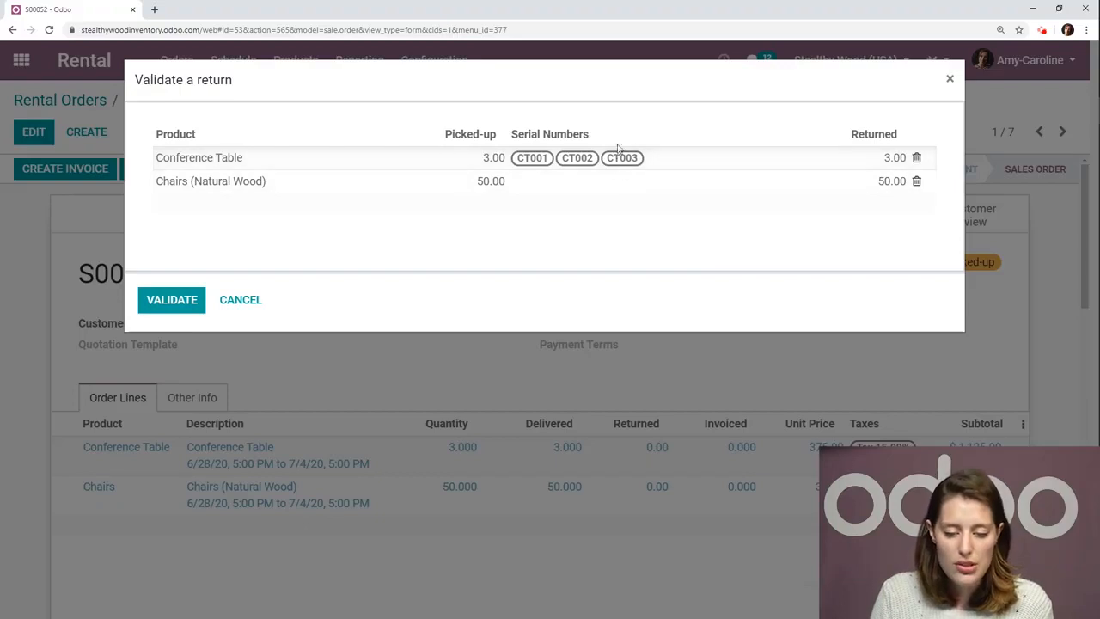
{"action": "left_click", "coordinate": [678, 158]}
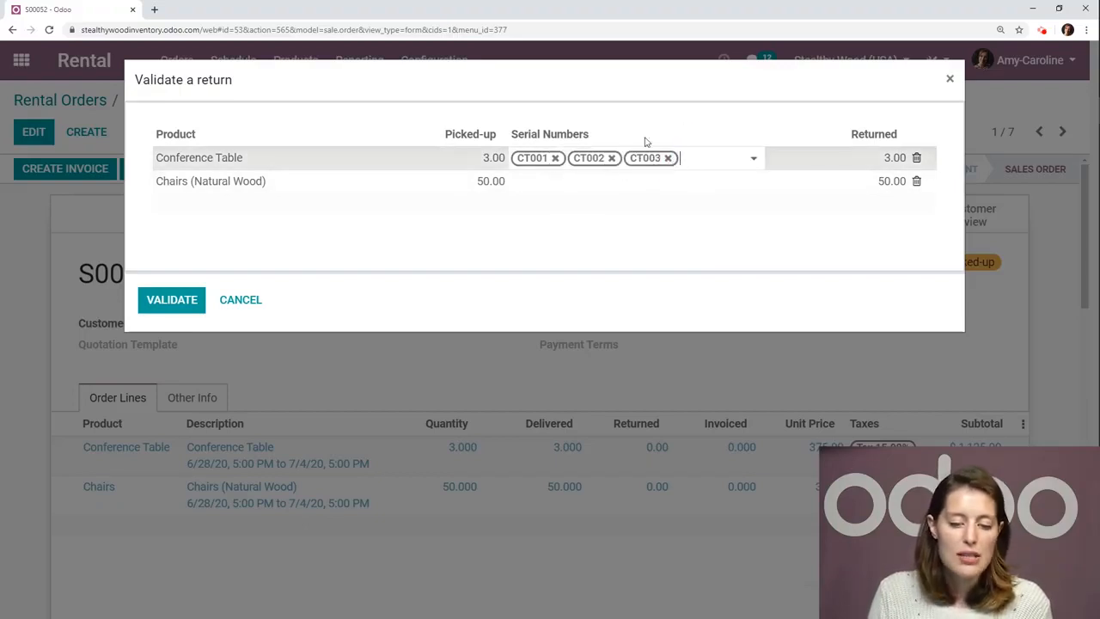
{"action": "left_click", "coordinate": [885, 182]}
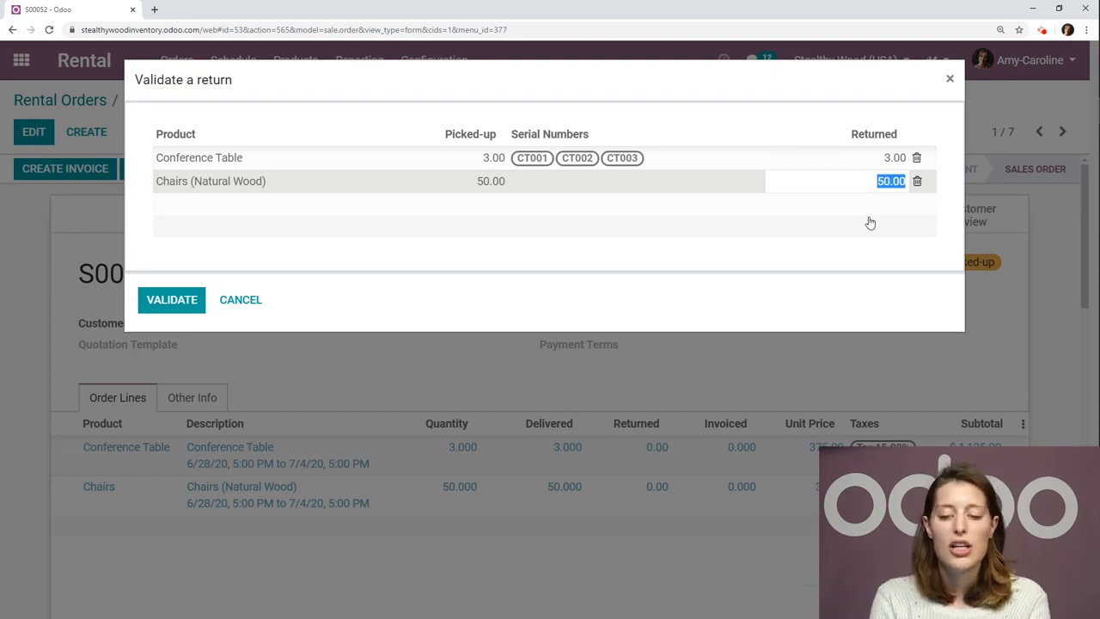
{"action": "left_click", "coordinate": [737, 97]}
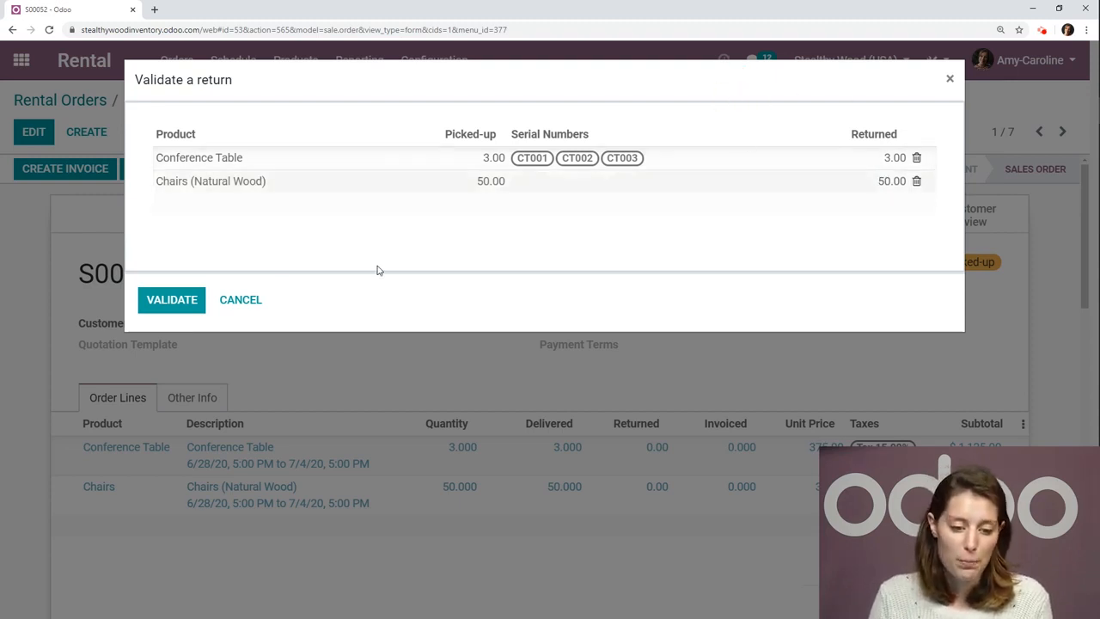
{"action": "left_click", "coordinate": [181, 307]}
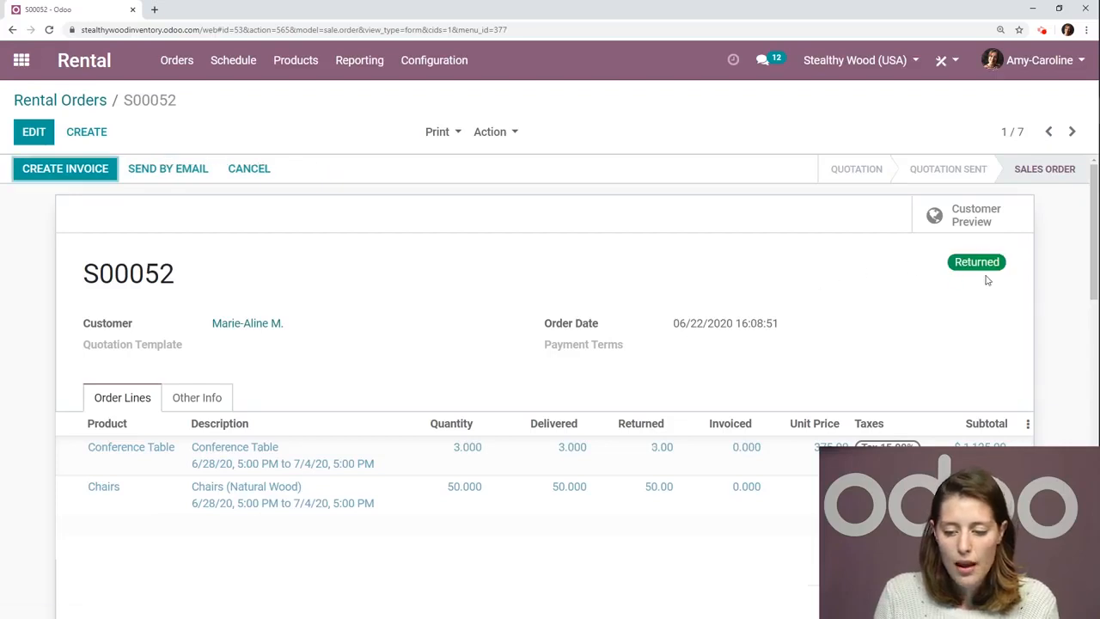
Print the delivery or return receipt for the returned order, review the PDF and close it.
{"action": "left_click", "coordinate": [433, 131]}
{"action": "left_click", "coordinate": [481, 182]}
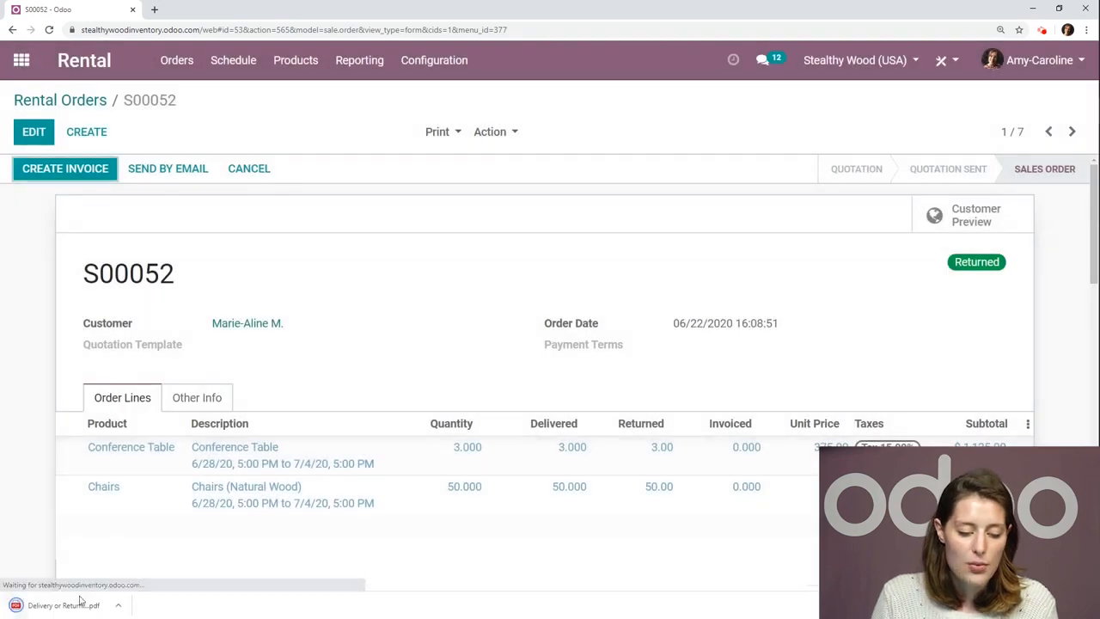
{"action": "left_click", "coordinate": [80, 601]}
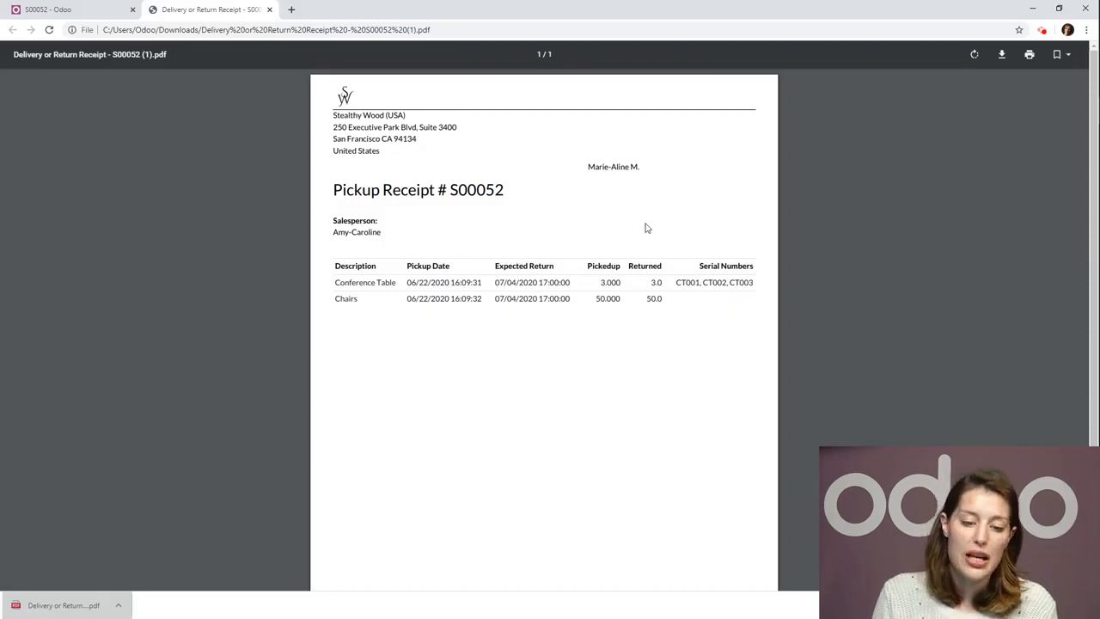
{"action": "left_click", "coordinate": [270, 10]}
Examine the returned quantities on the order lines and the return note logged in the message history.
{"action": "scroll", "coordinate": [703, 306], "scroll_direction": "down", "scroll_amount": 3}
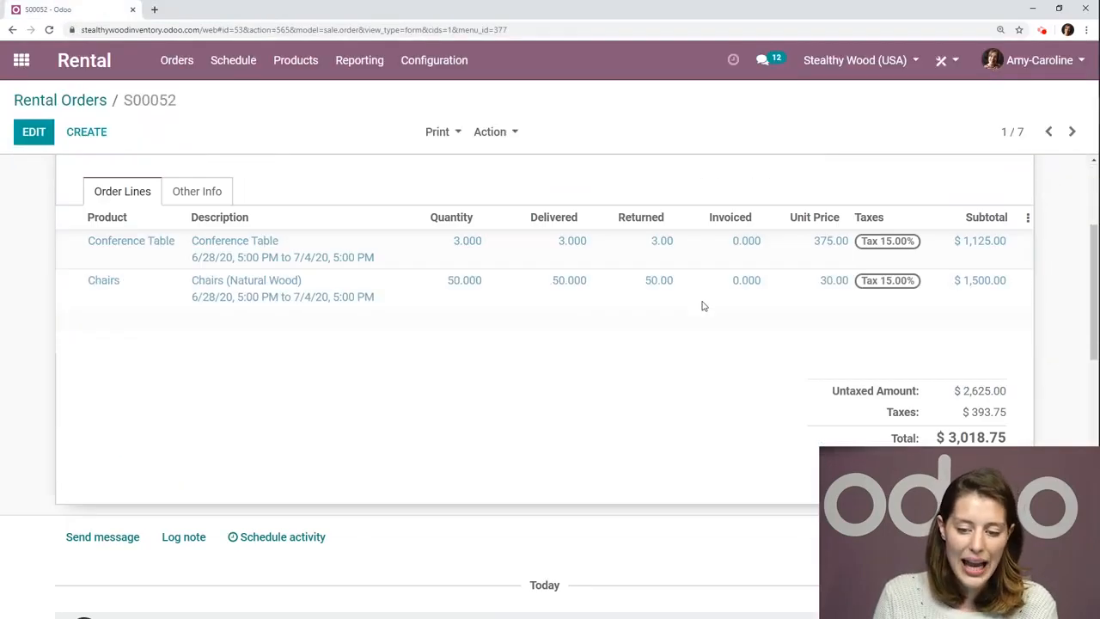
{"action": "scroll", "coordinate": [702, 306], "scroll_direction": "down", "scroll_amount": 3}
{"action": "scroll", "coordinate": [476, 435], "scroll_direction": "up", "scroll_amount": 6}
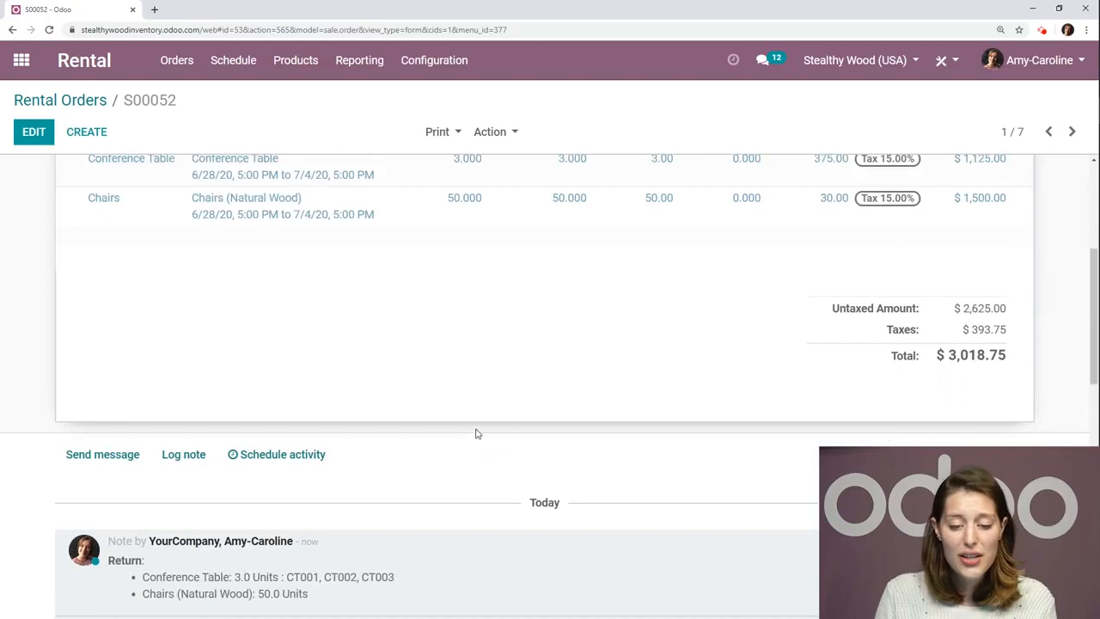